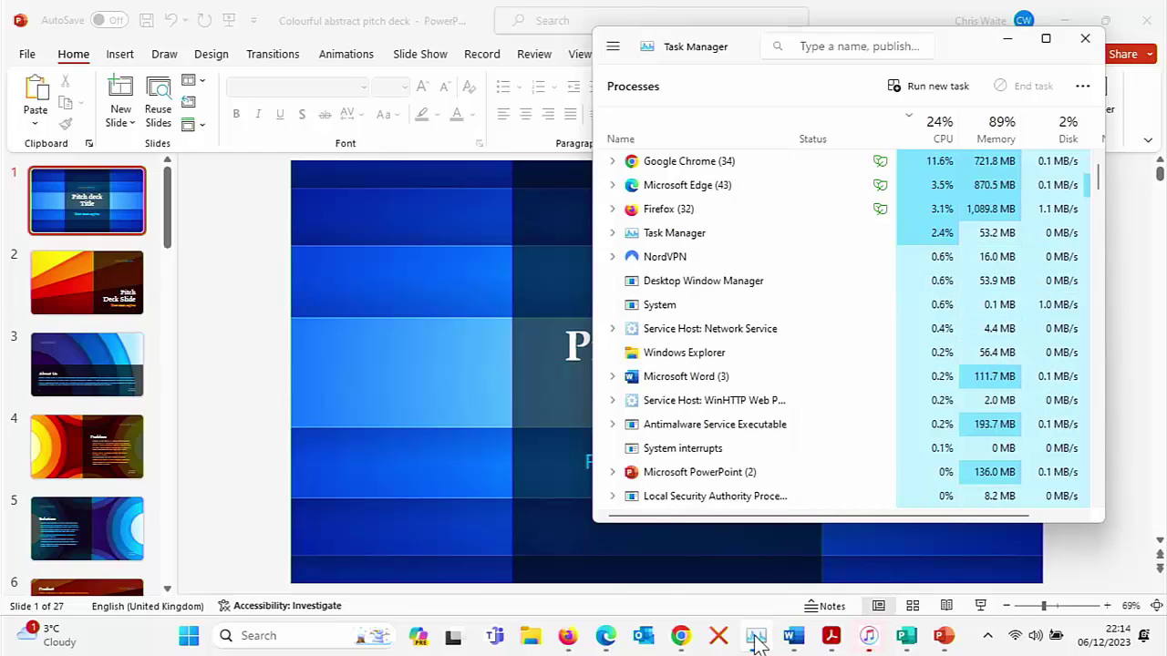
- Cycle through the open windows, then show the Firefox Daily Mail page with Task Manager on top
key("alt+Tab")
key("alt+Tab")
key("alt+Tab")
key("alt+Tab")
key("alt+Tab")
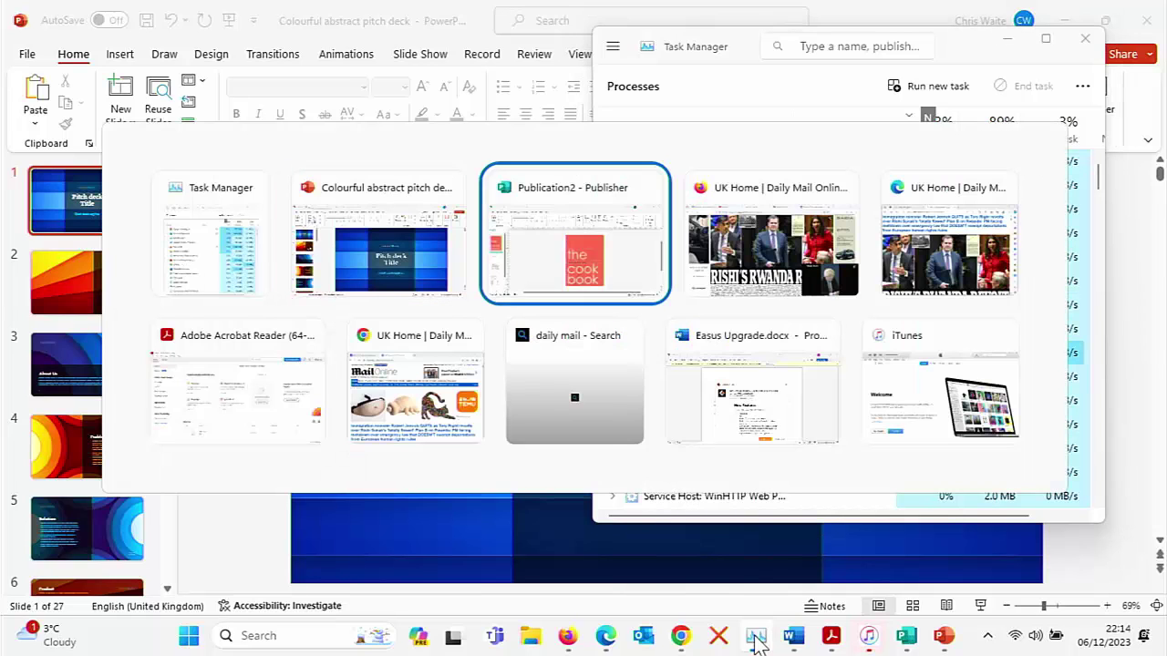
key("alt+Tab")
key("alt+Tab")
key("alt+Tab")
key("alt+Tab")
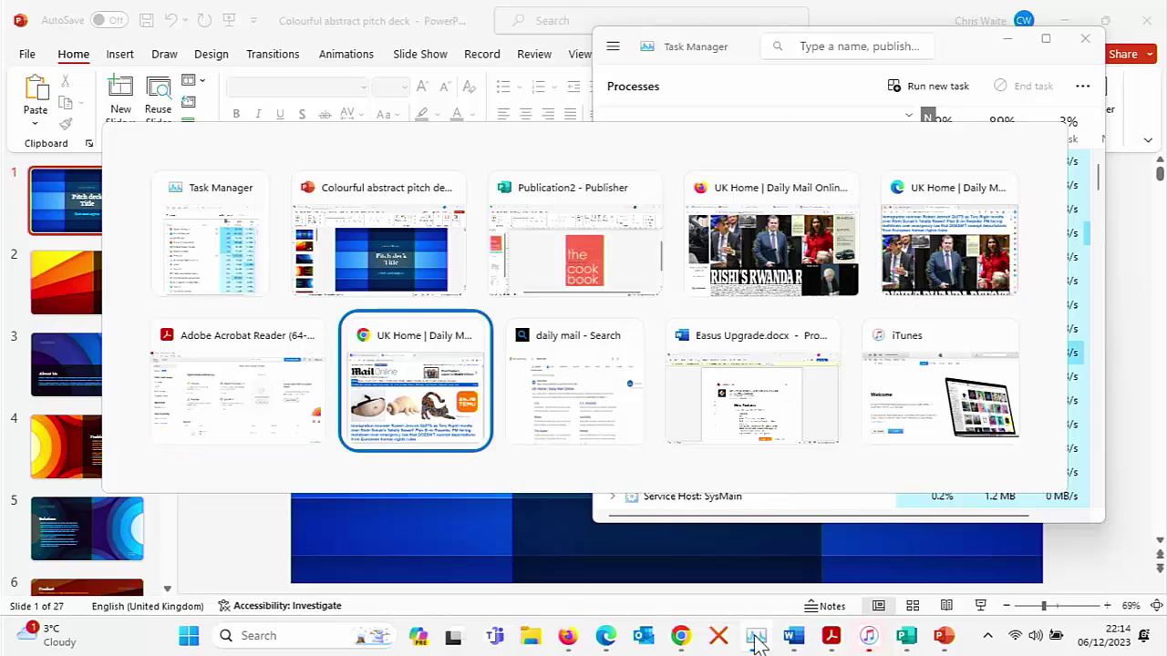
key("alt+Tab")
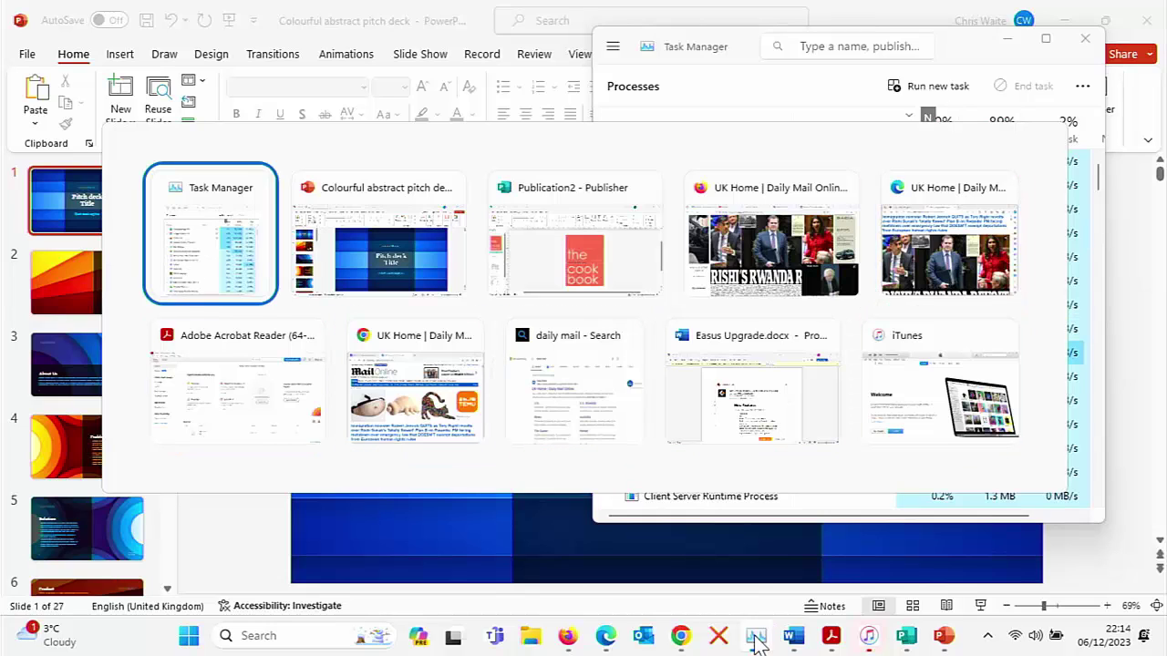
key("alt+Tab")
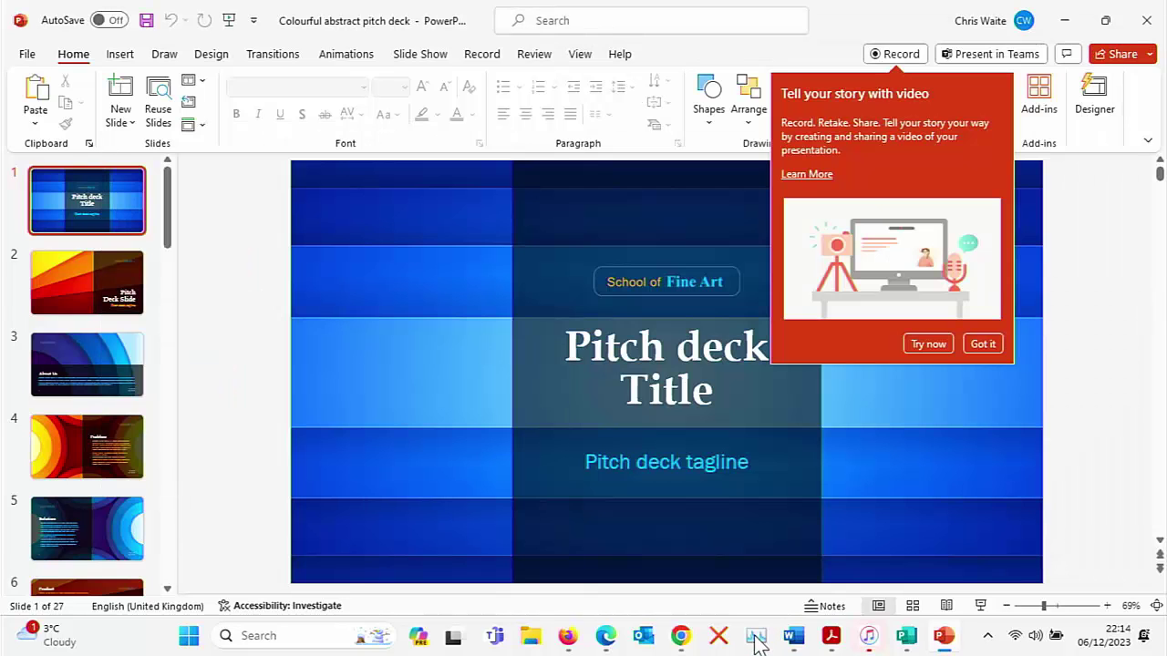
left_click(757, 638)
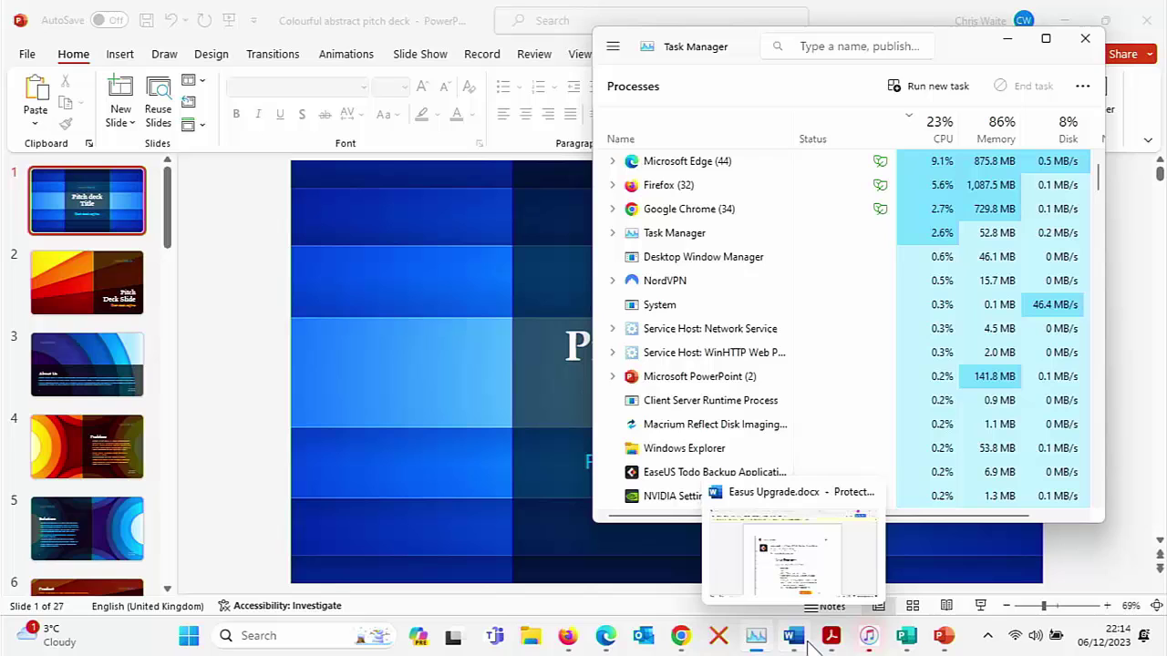
left_click(567, 638)
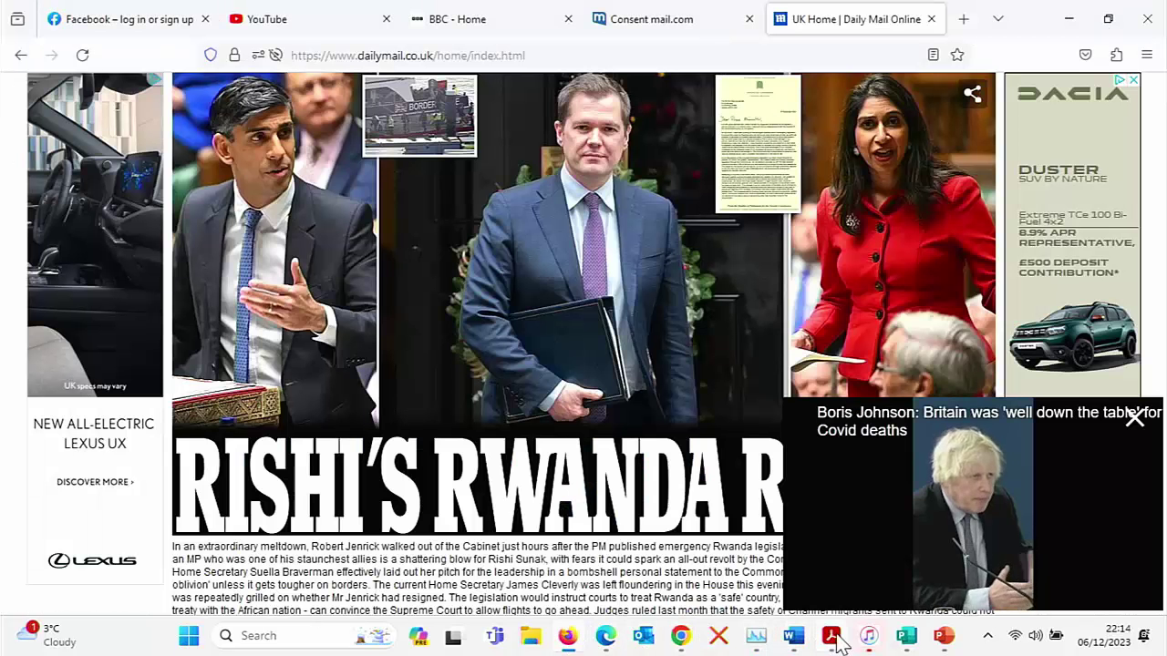
left_click(756, 638)
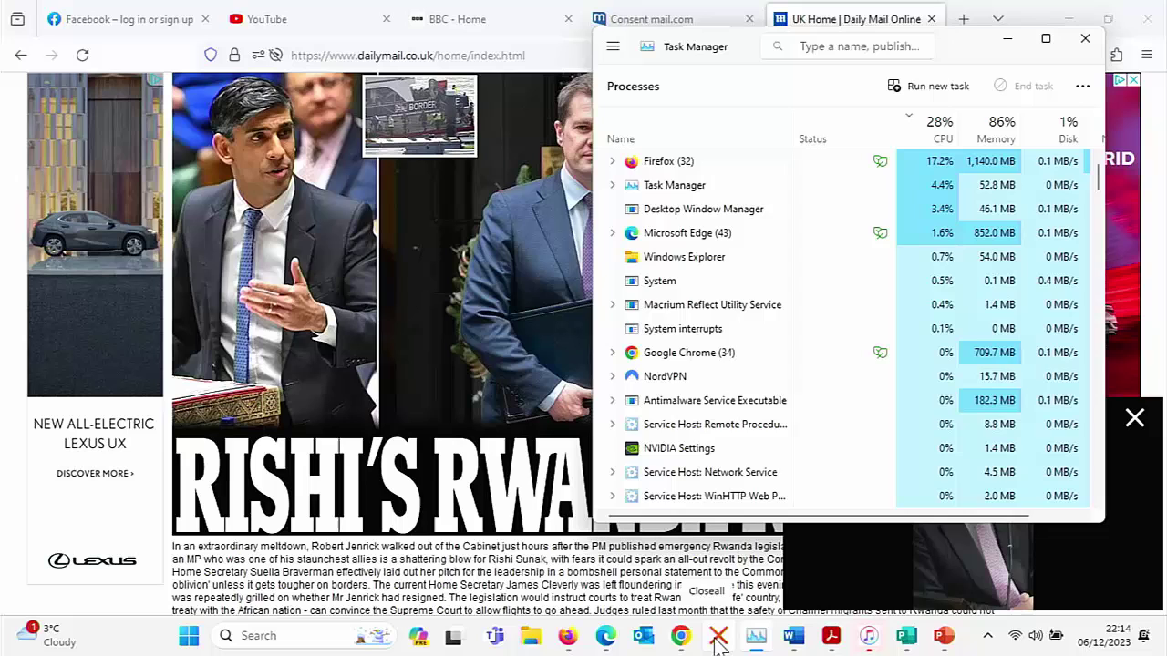
- Run the red-X CloseAll taskbar button to force-close Task Manager, Firefox and all other programs
left_click(718, 638)
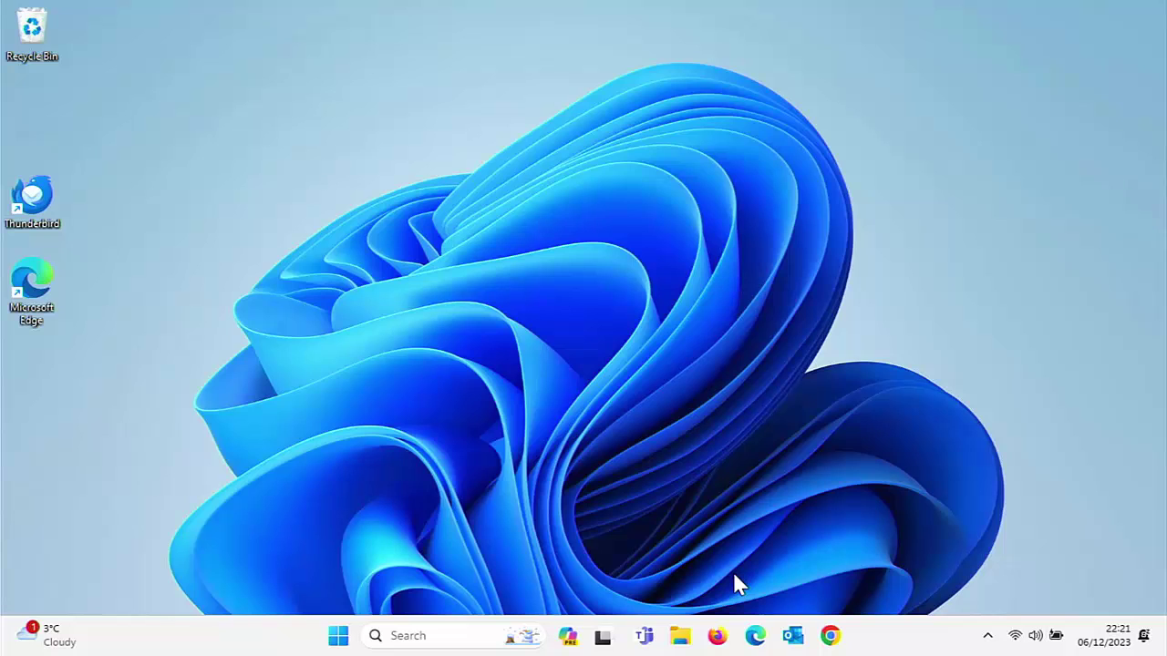
- Launch Microsoft Edge and enter cwtek.co.uk/wd in the address bar
left_click(756, 637)
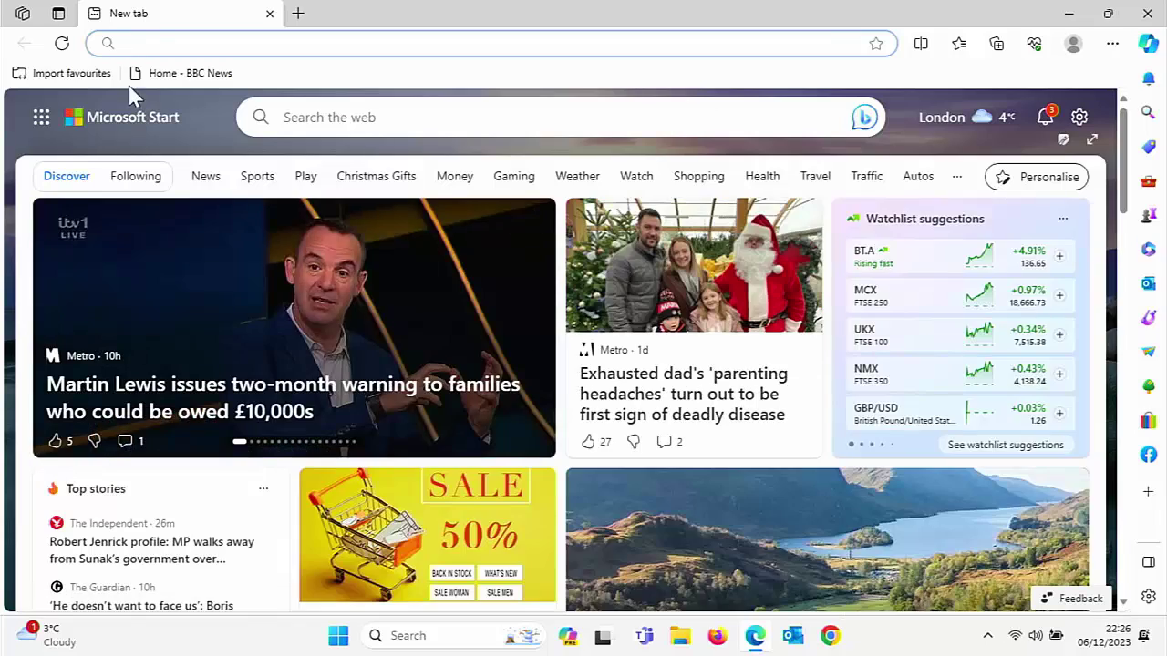
left_click(146, 43)
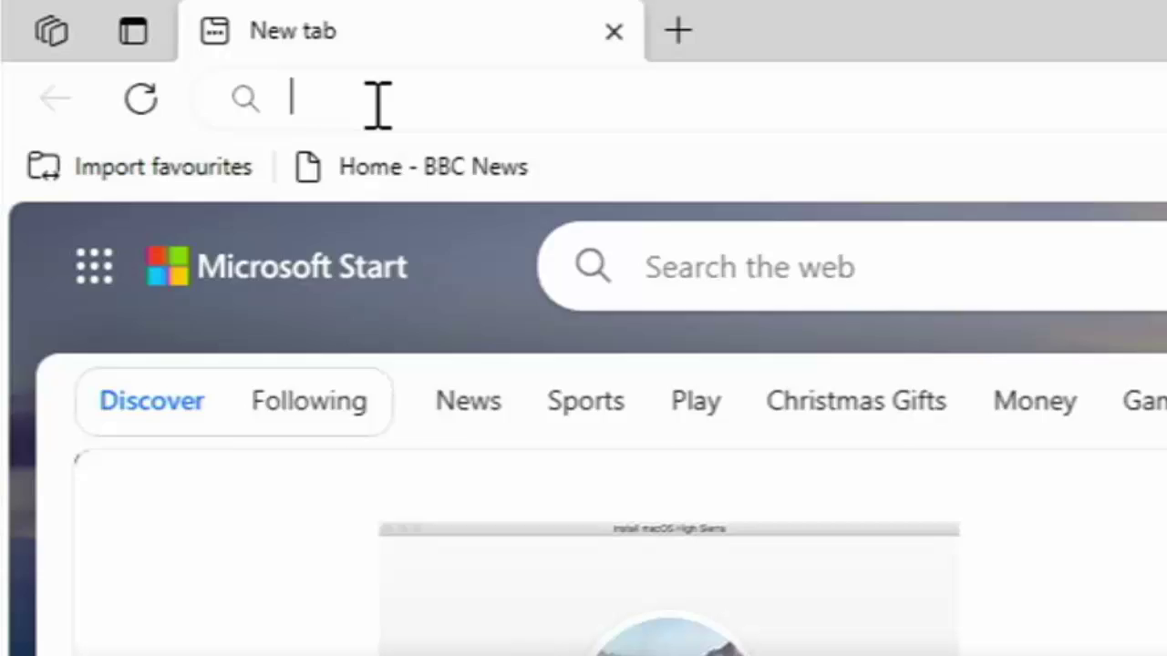
left_click(379, 103)
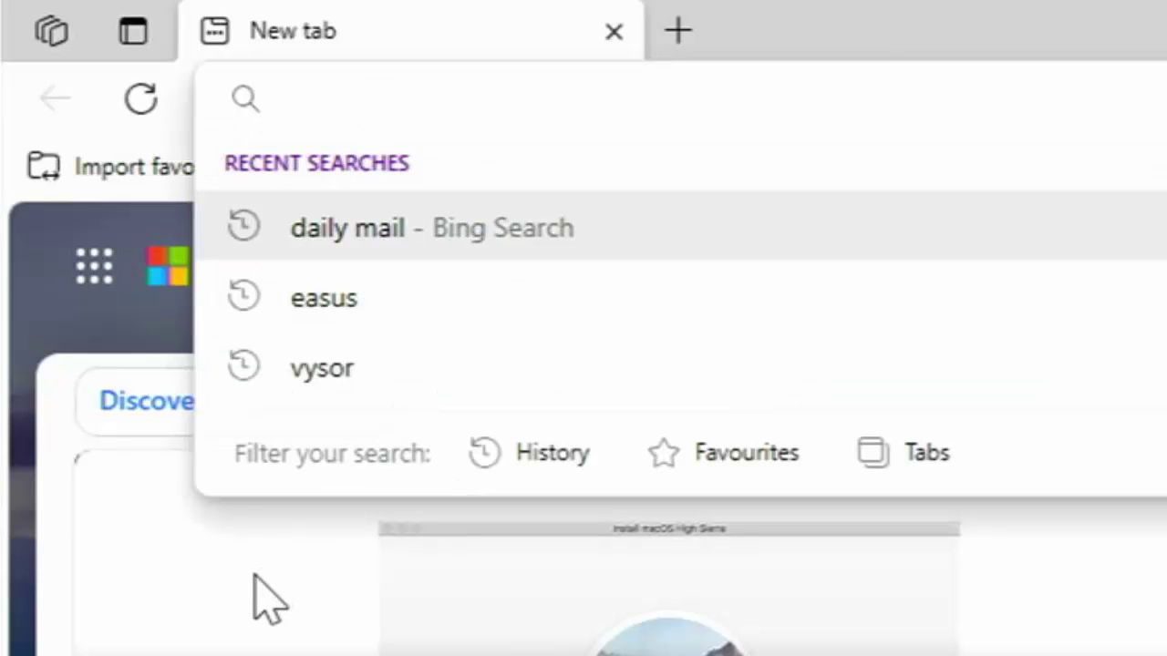
type("cwt")
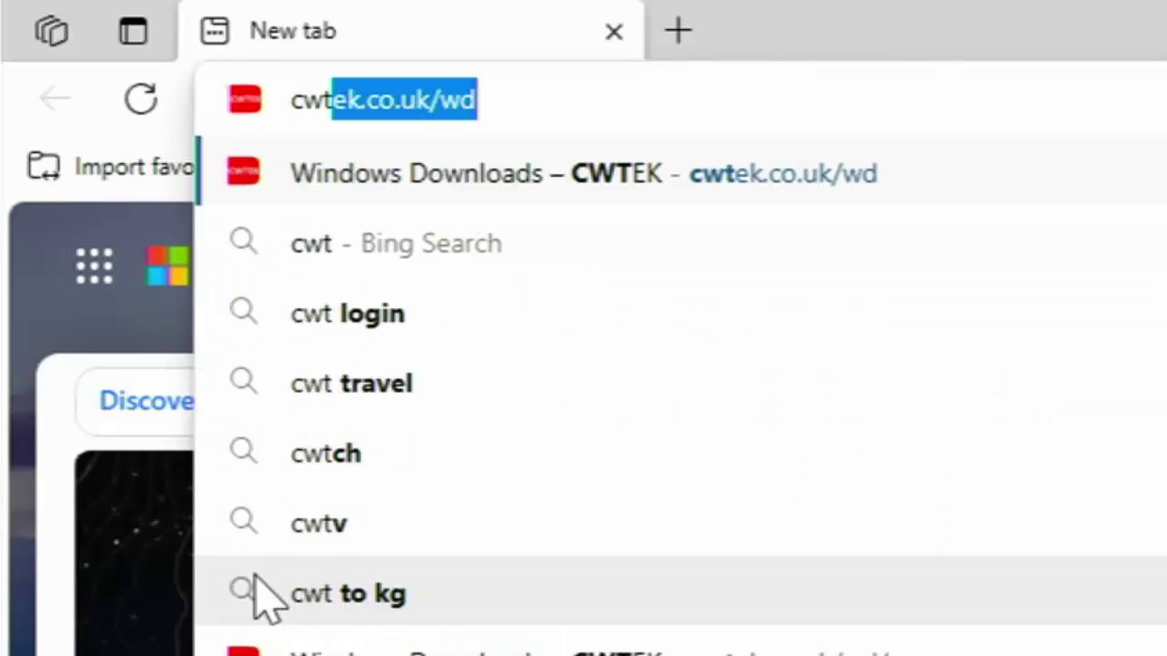
type("ek")
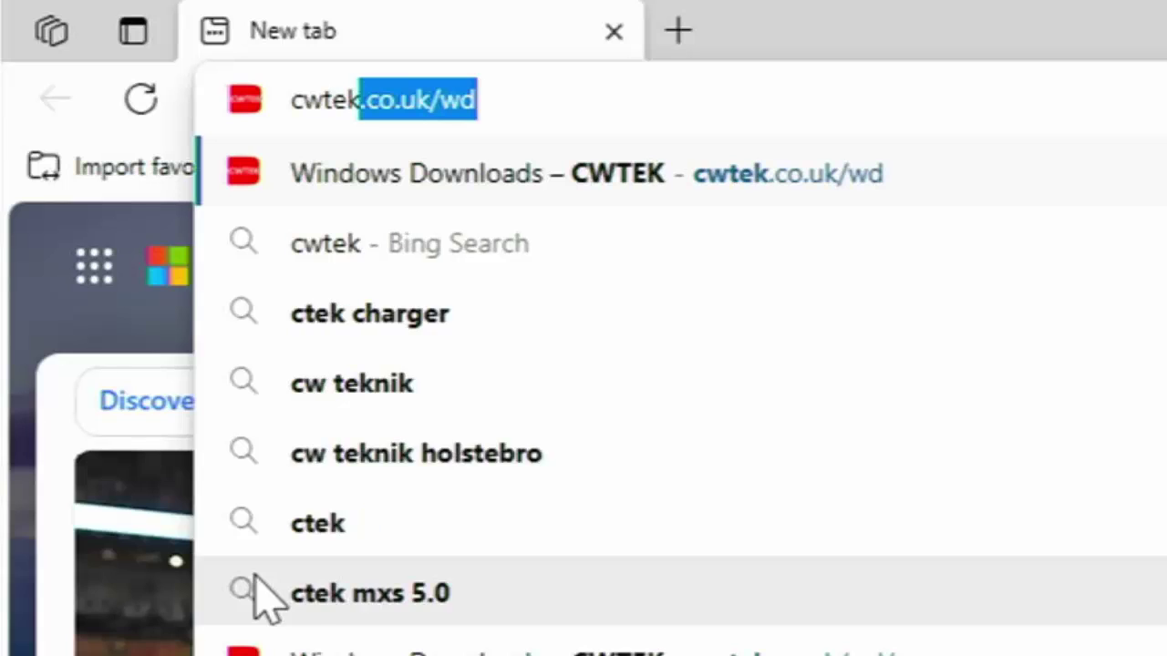
type(".co.u")
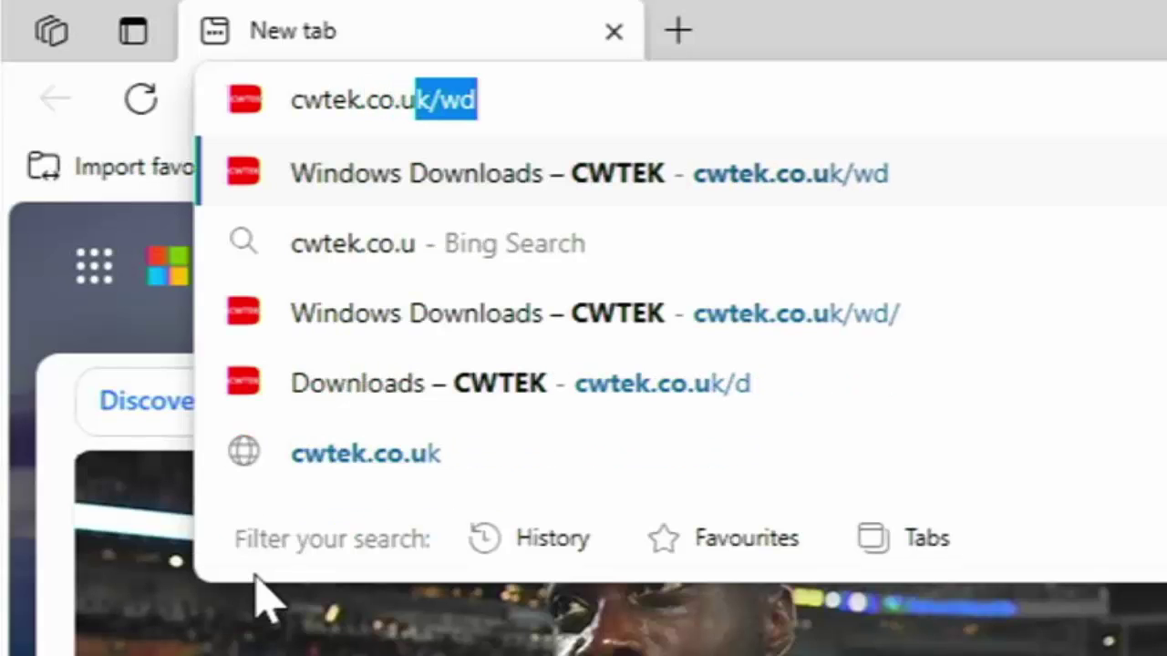
type("k/")
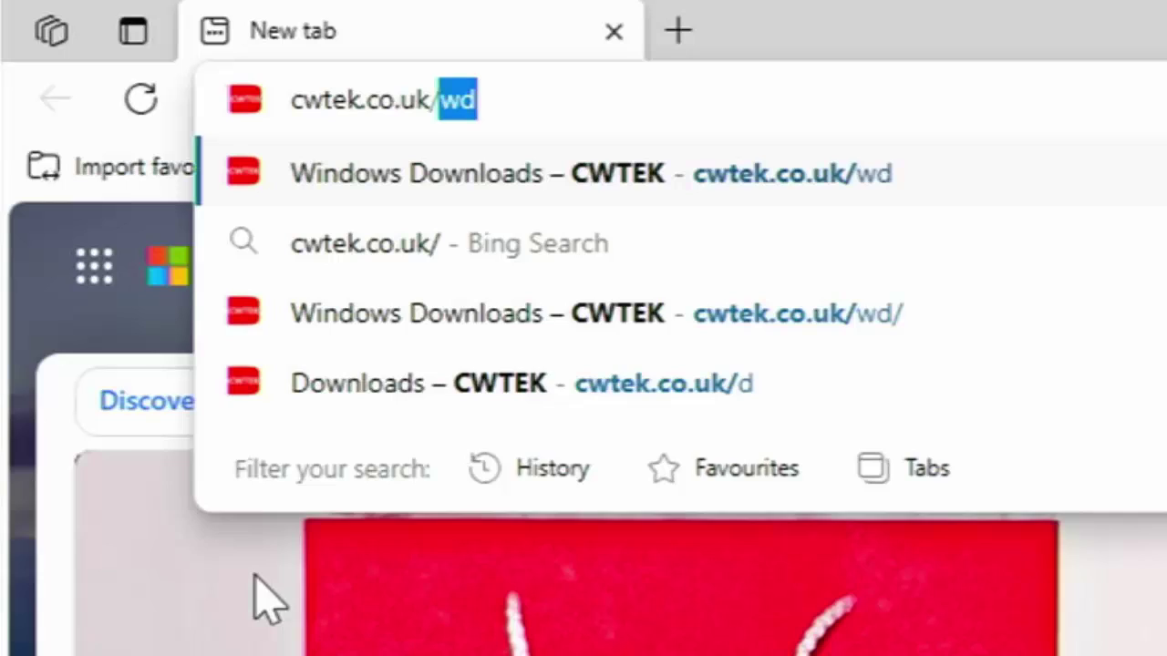
type("wd")
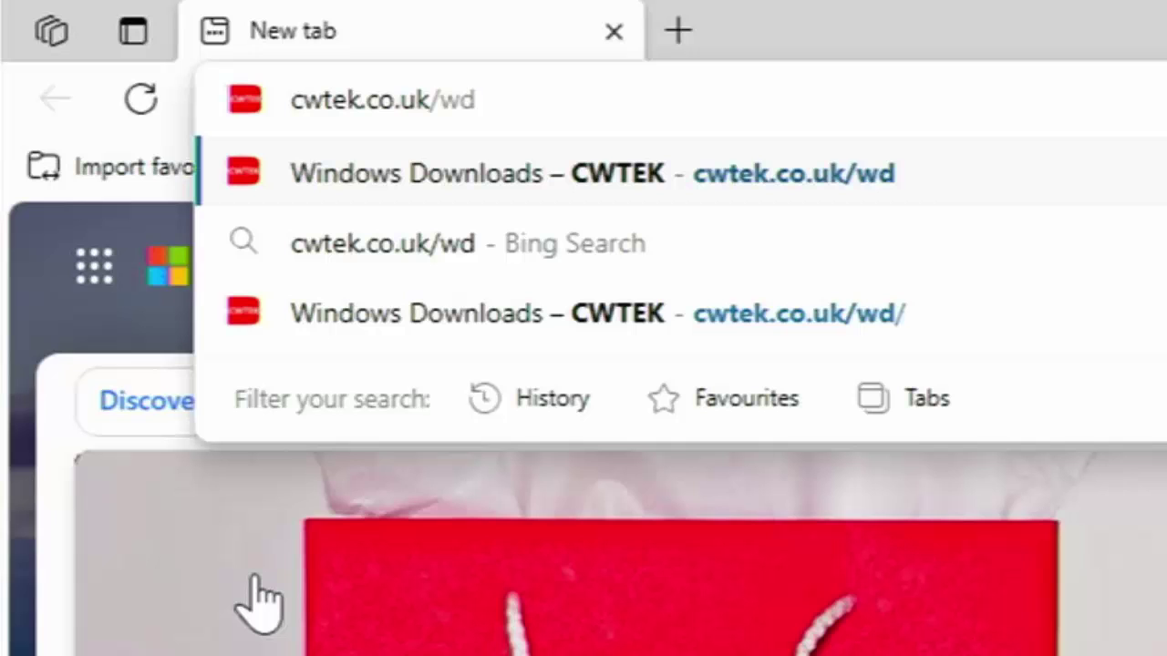
- Load cwtek.co.uk/wd and download CloseAll from the Close All Apps Running On Screen link
key("Return")
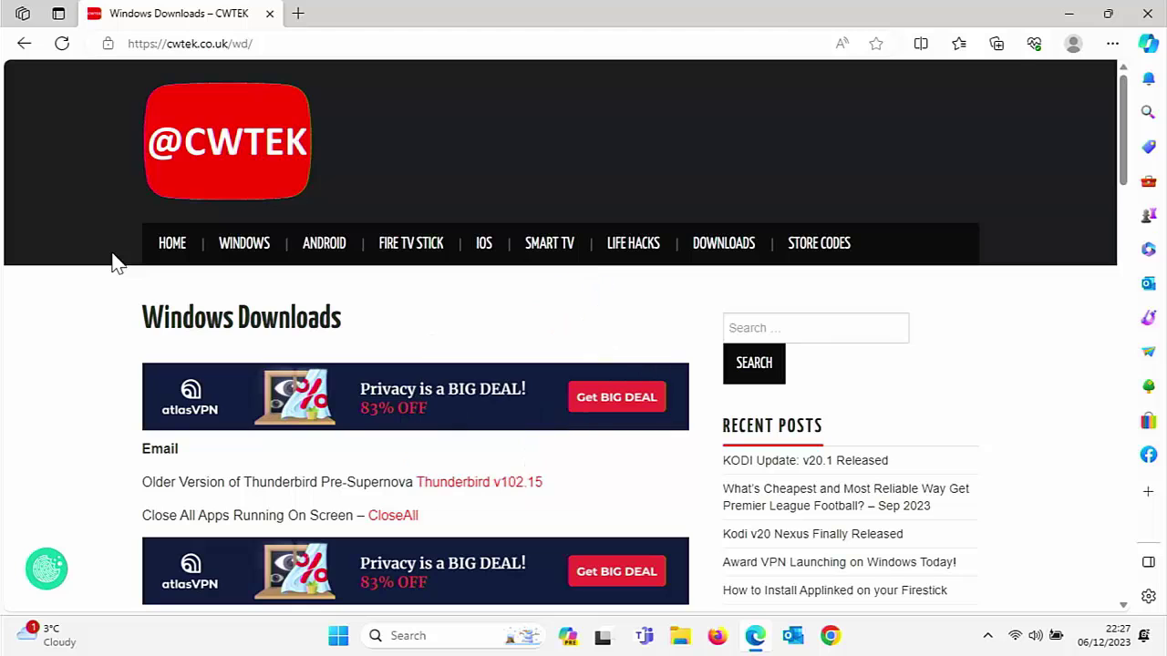
left_click(378, 515)
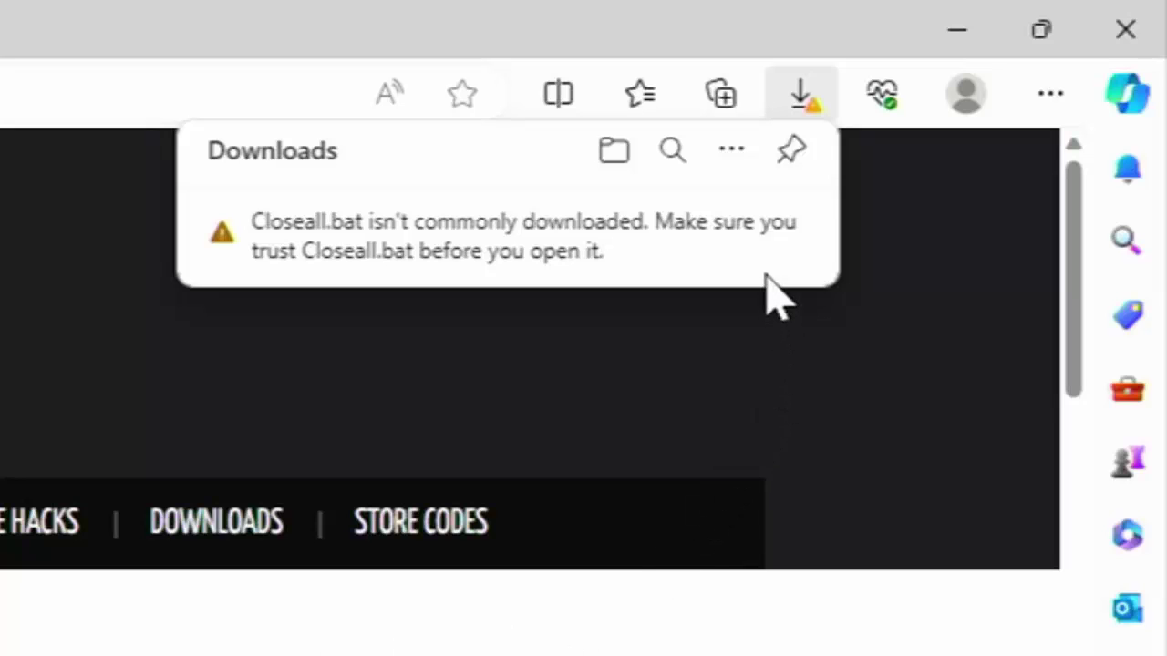
- Override the SmartScreen warning with Keep and Keep anyway to retain Closeall.bat
mouse_move(743, 226)
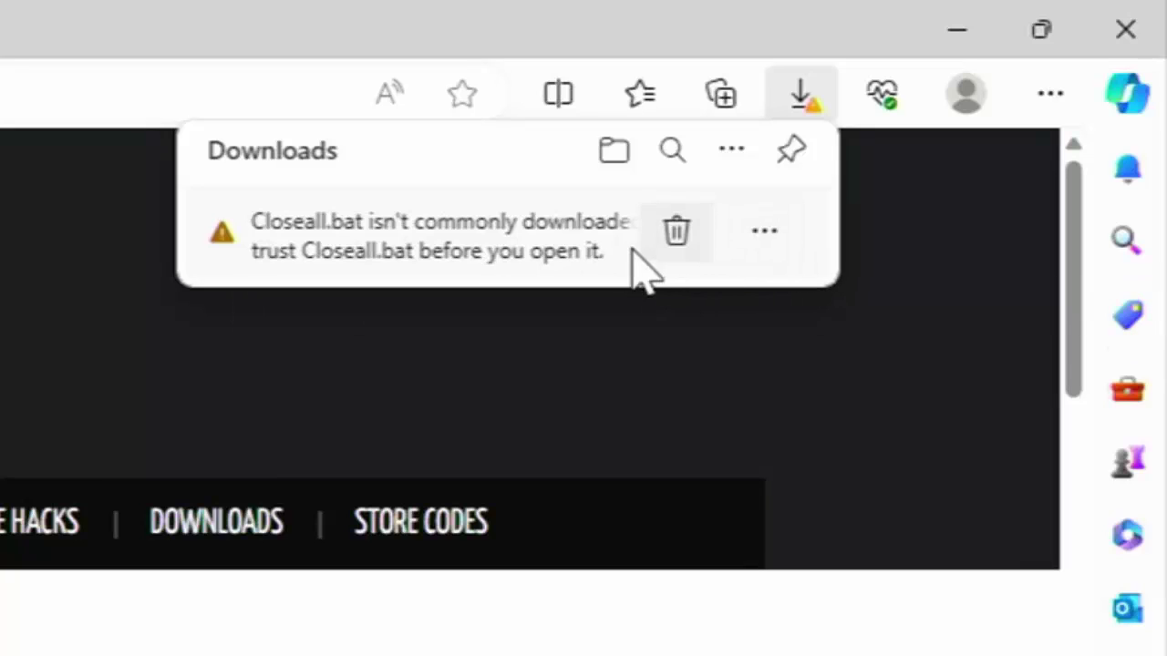
left_click(764, 244)
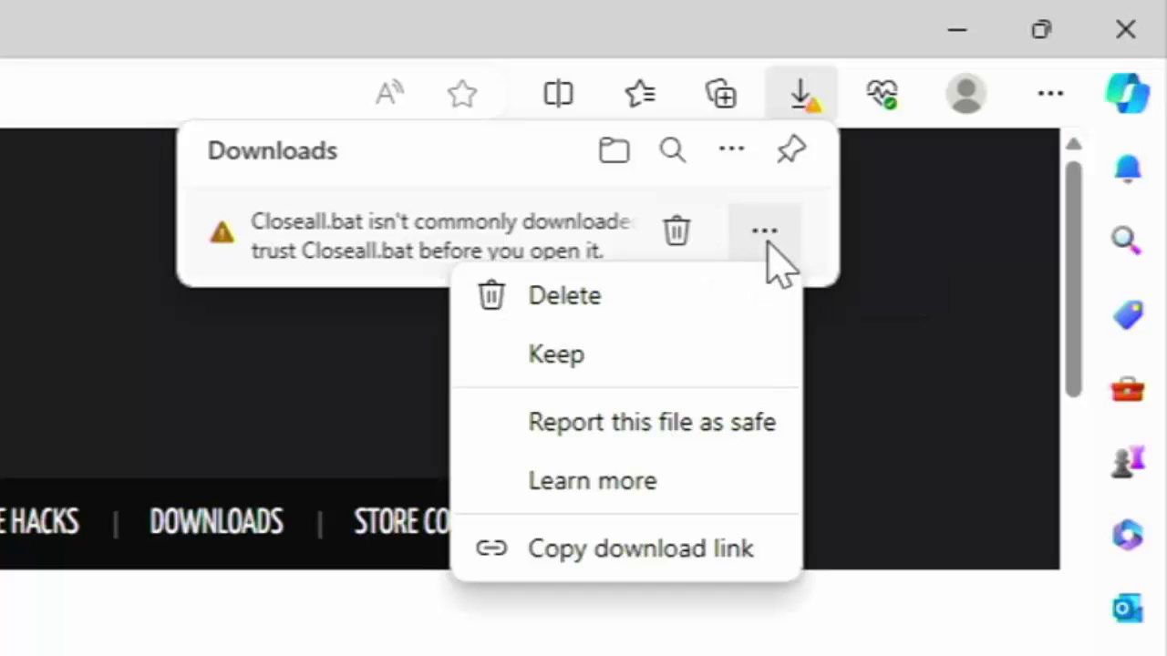
left_click(647, 360)
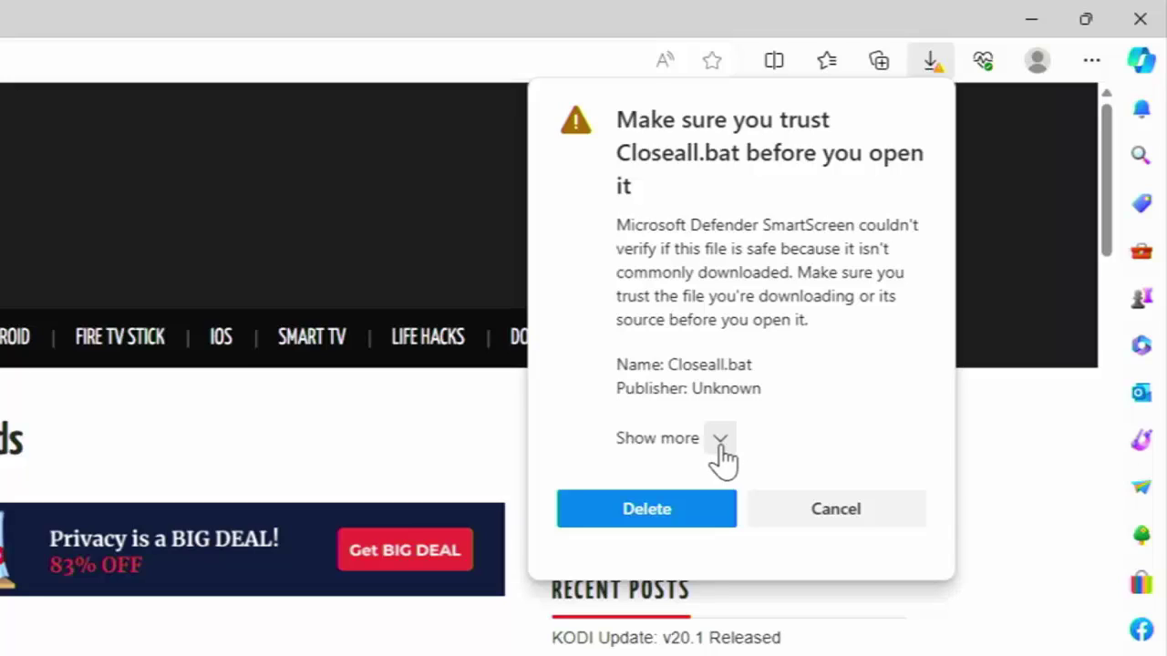
left_click(719, 444)
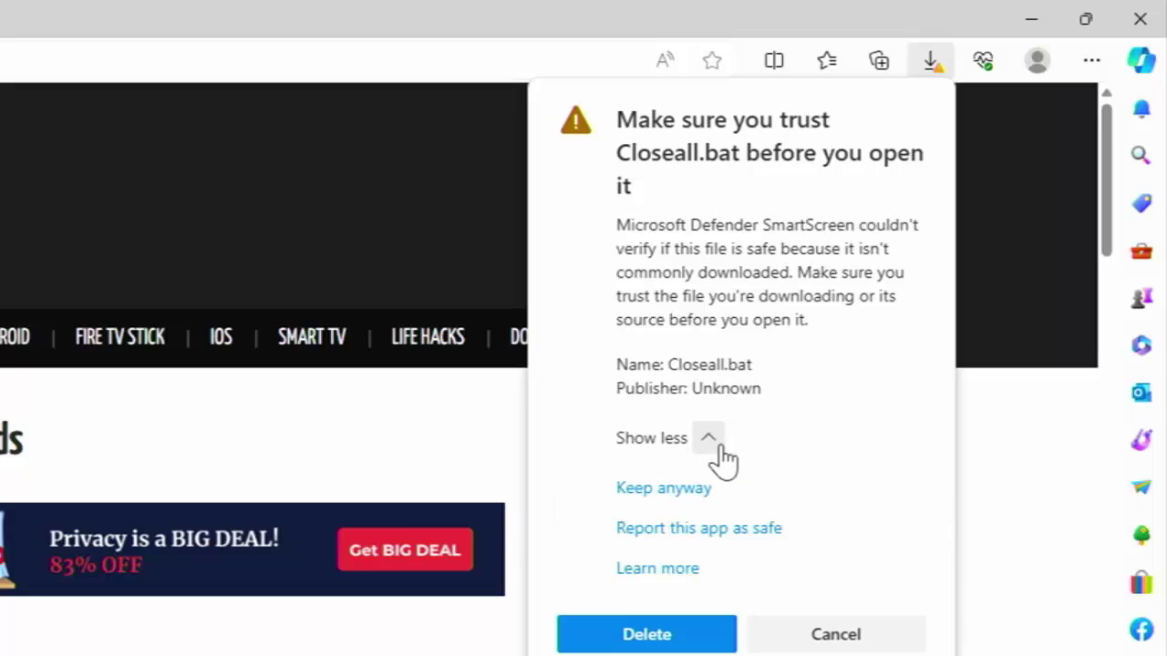
left_click(682, 493)
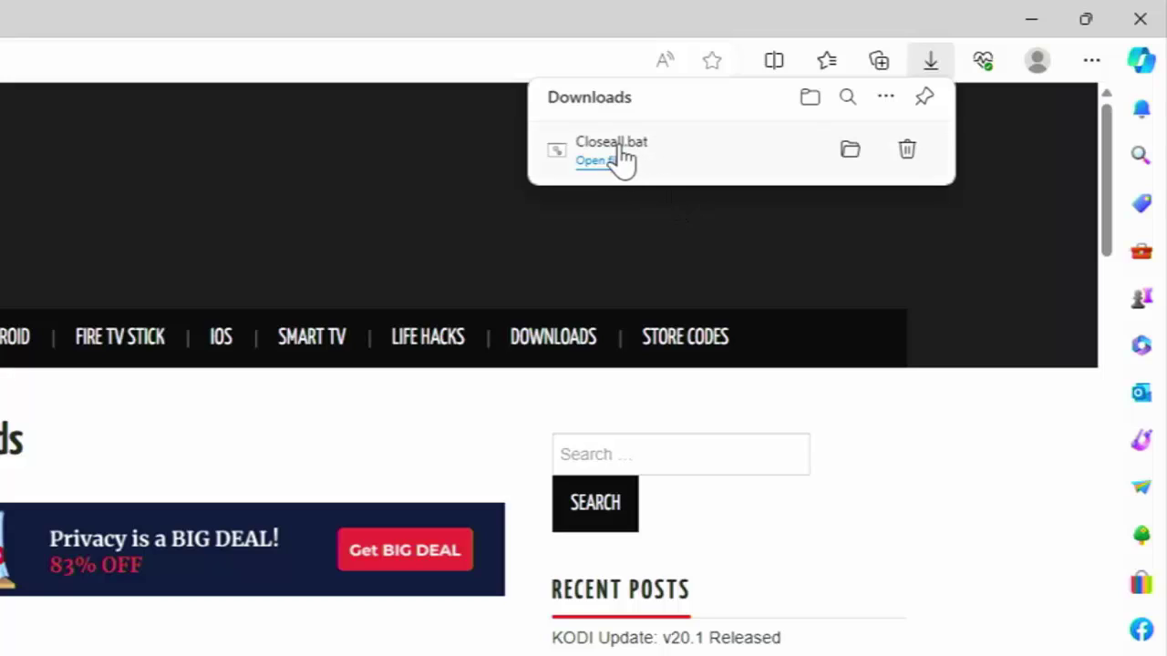
- Show Closeall.bat in its Downloads folder and cut the file
left_click(850, 151)
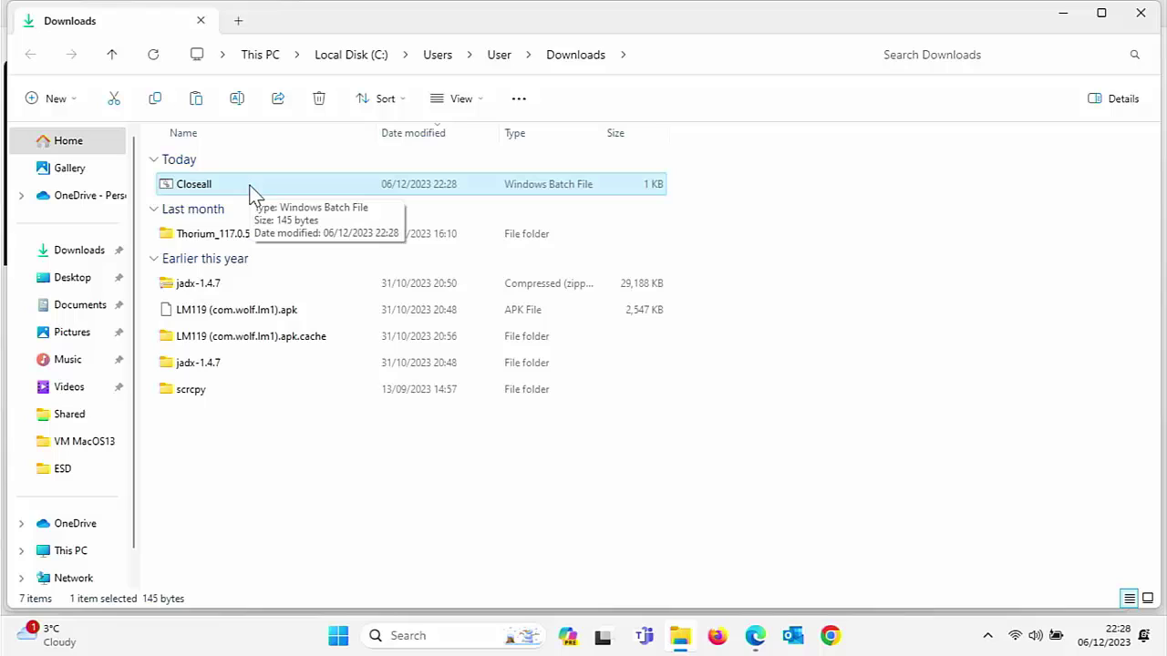
right_click(225, 194)
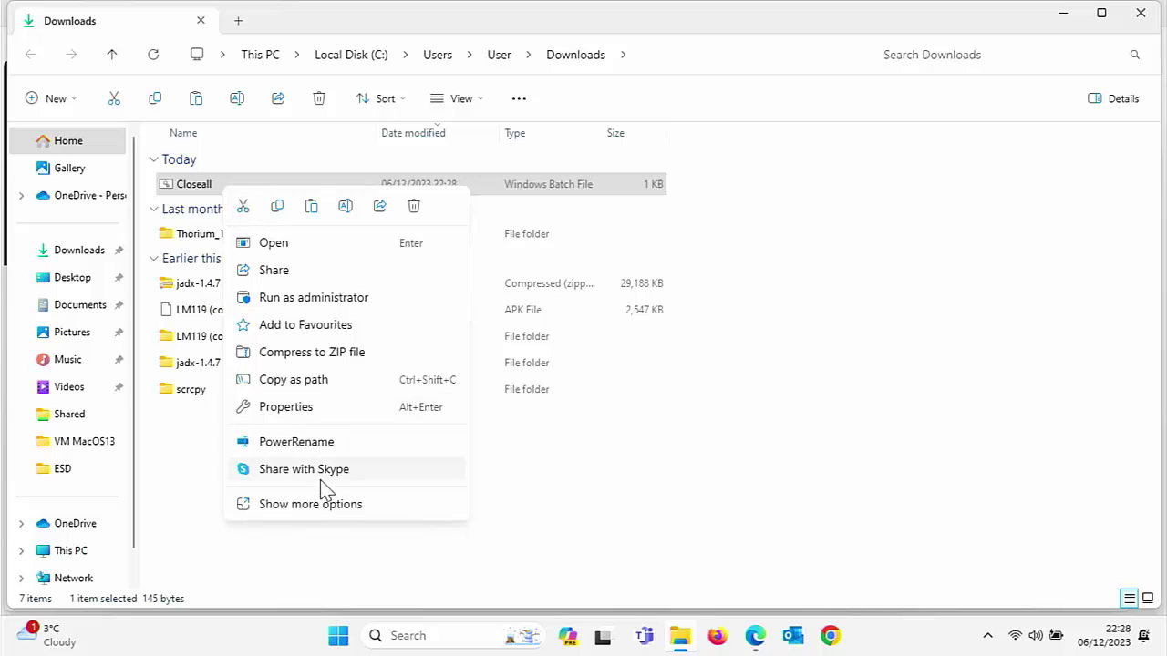
left_click(321, 516)
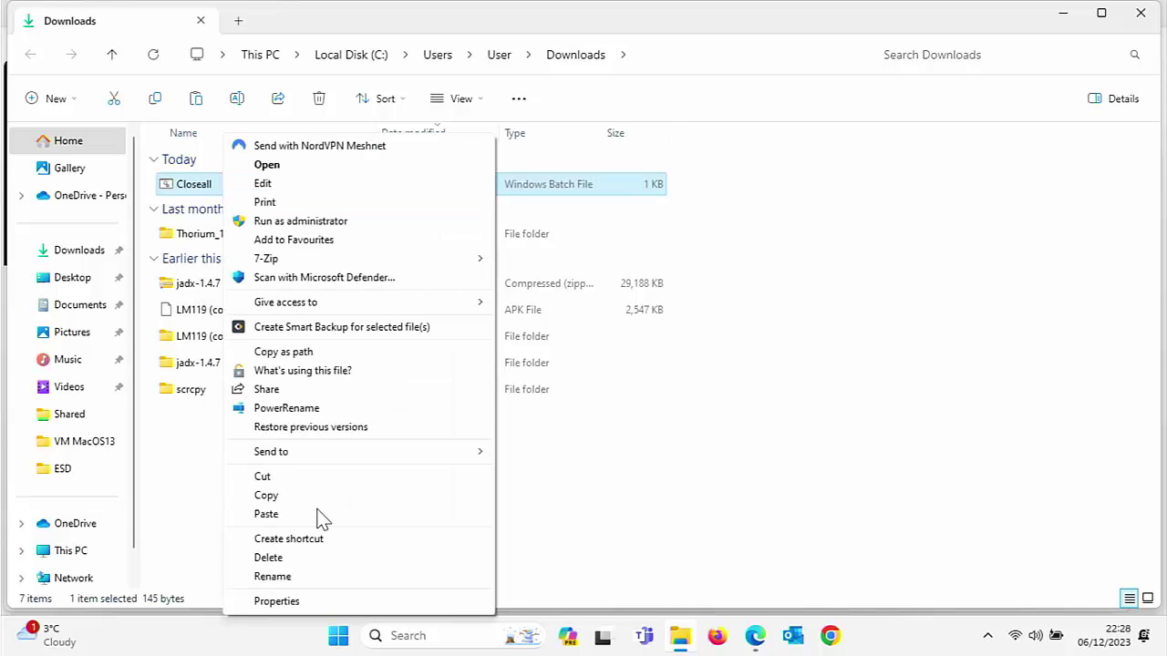
left_click(279, 482)
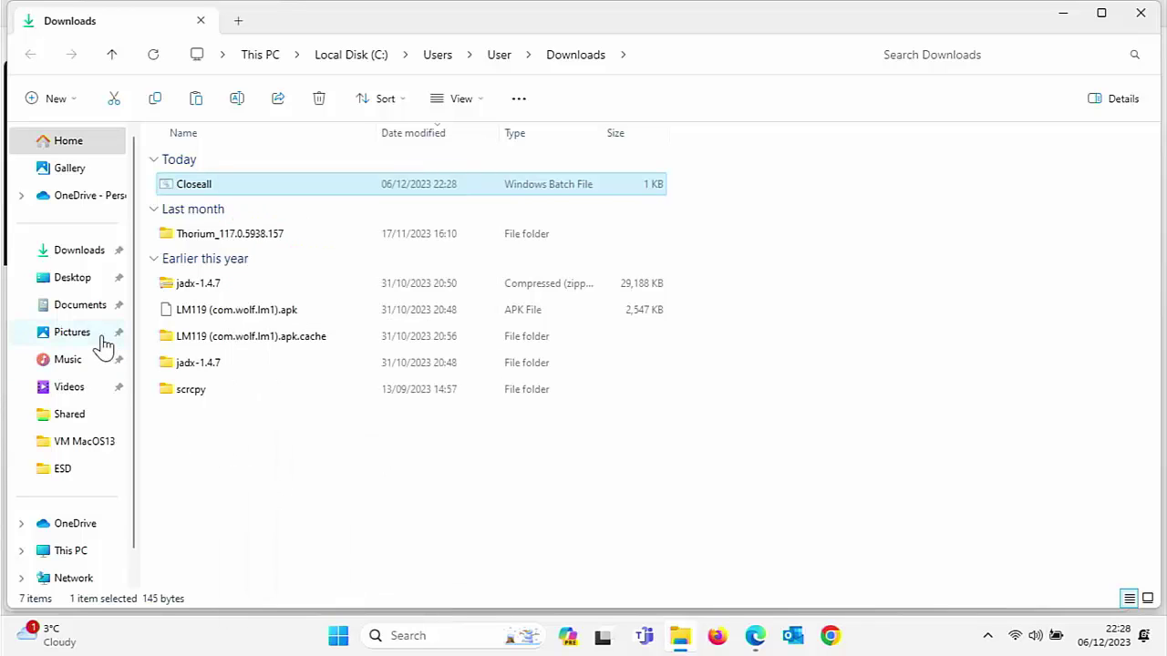
- Paste the cut Closeall batch file into the Documents folder
left_click(89, 308)
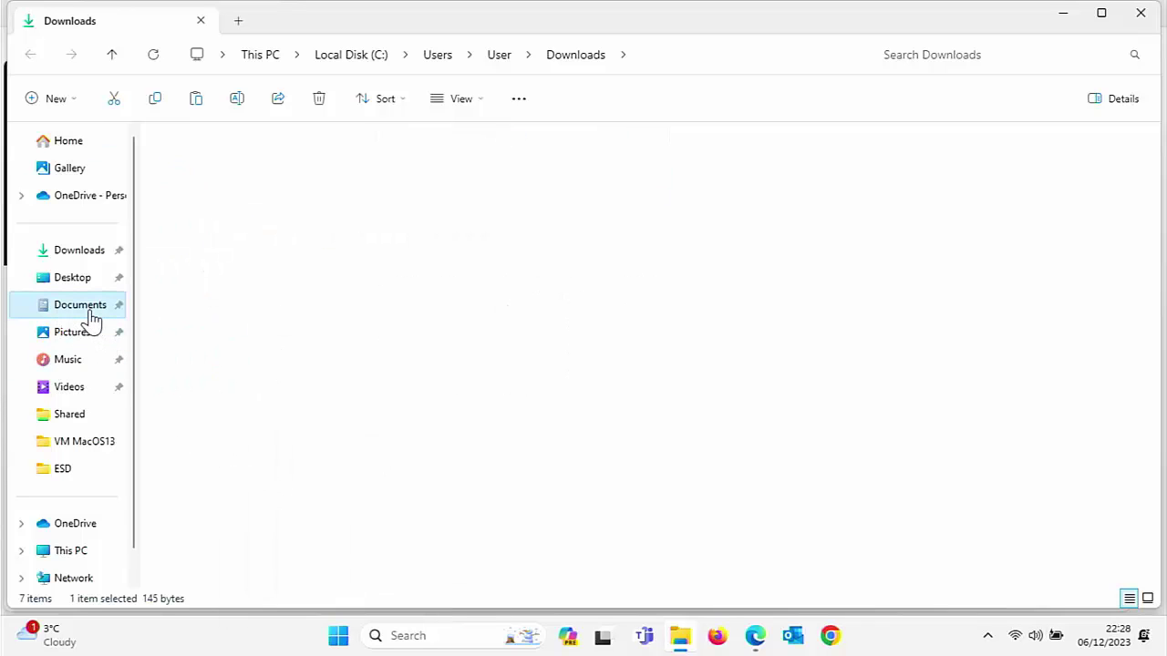
right_click(846, 463)
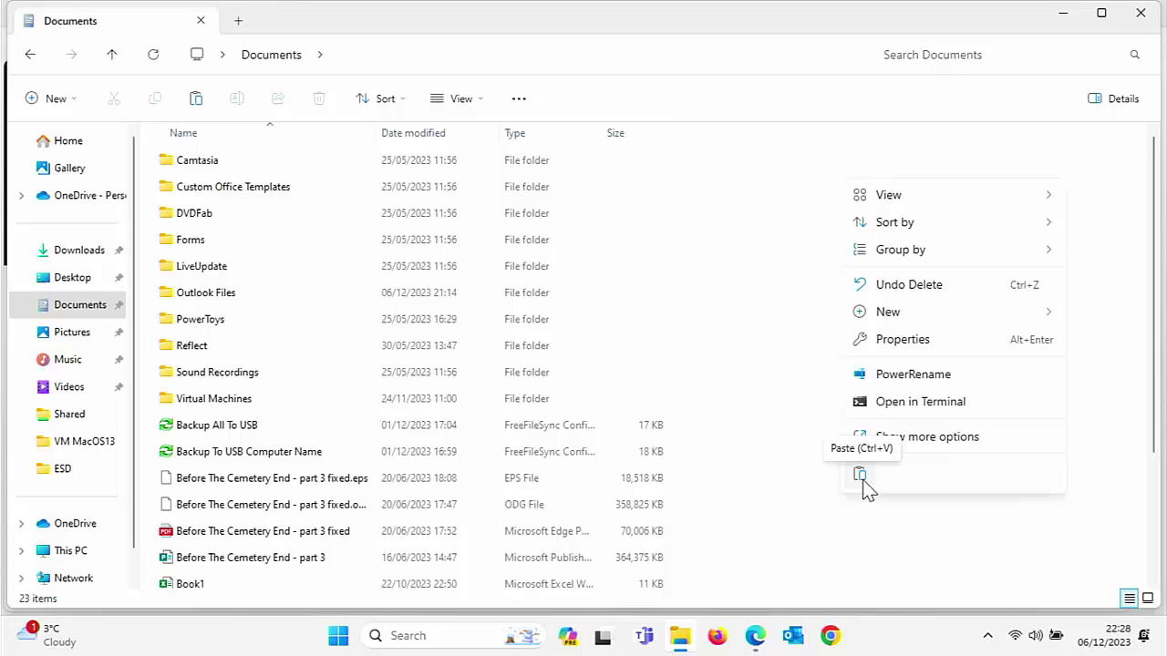
left_click(928, 441)
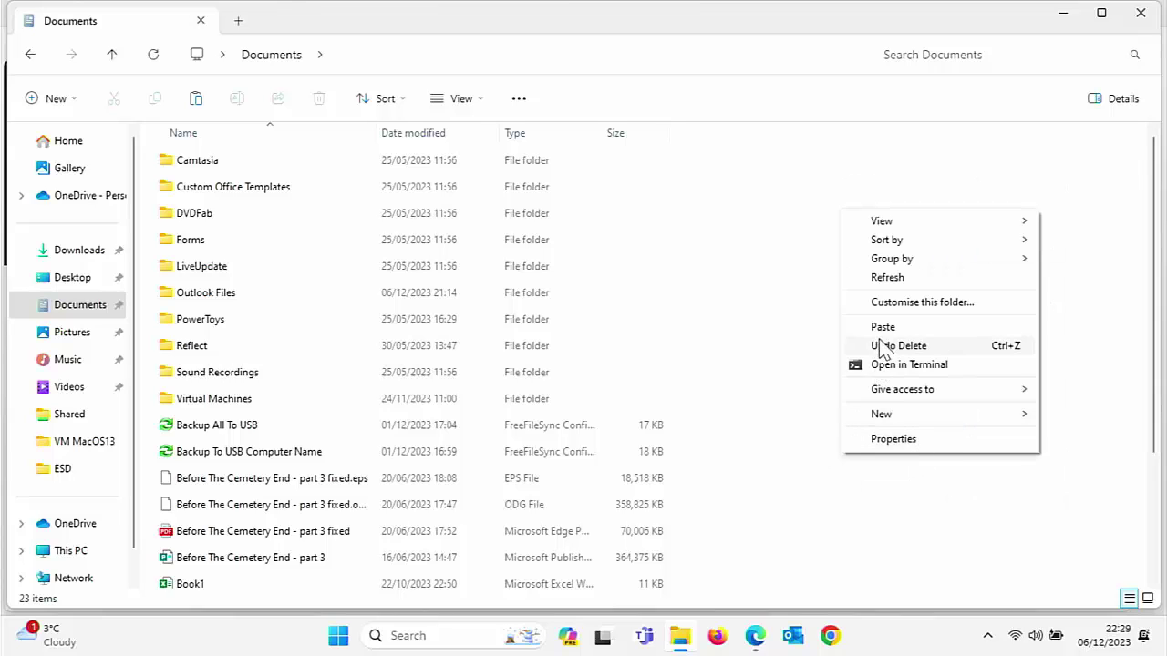
left_click(882, 330)
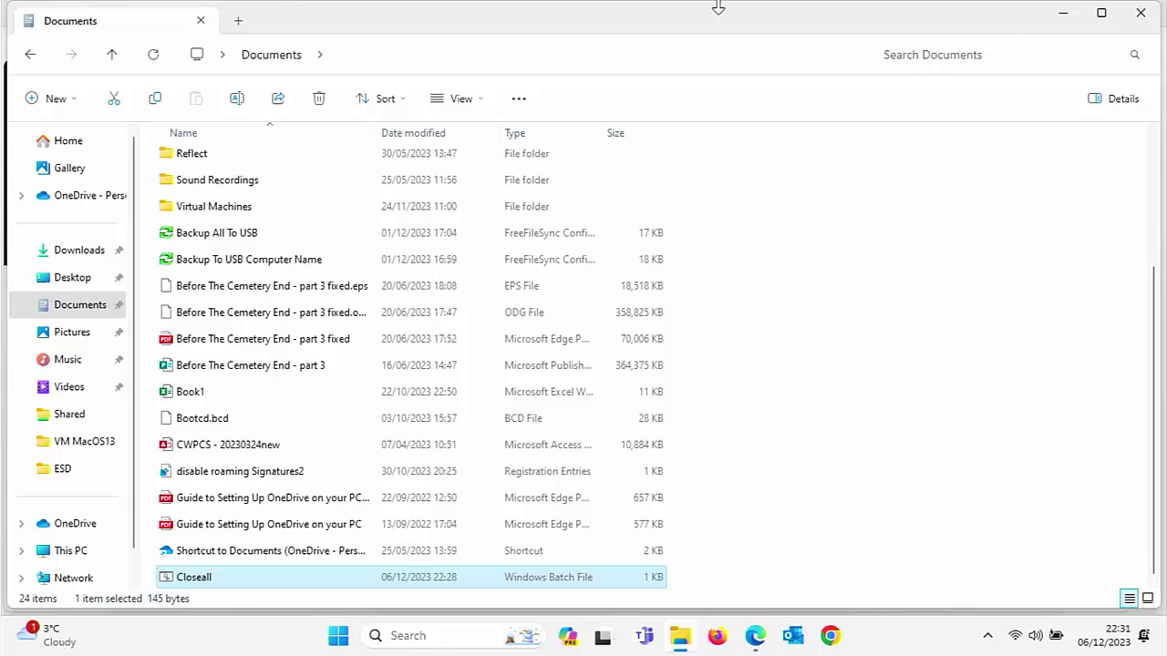
- Untick Hide extensions for known file types in Folder Options and apply the change
left_click(519, 101)
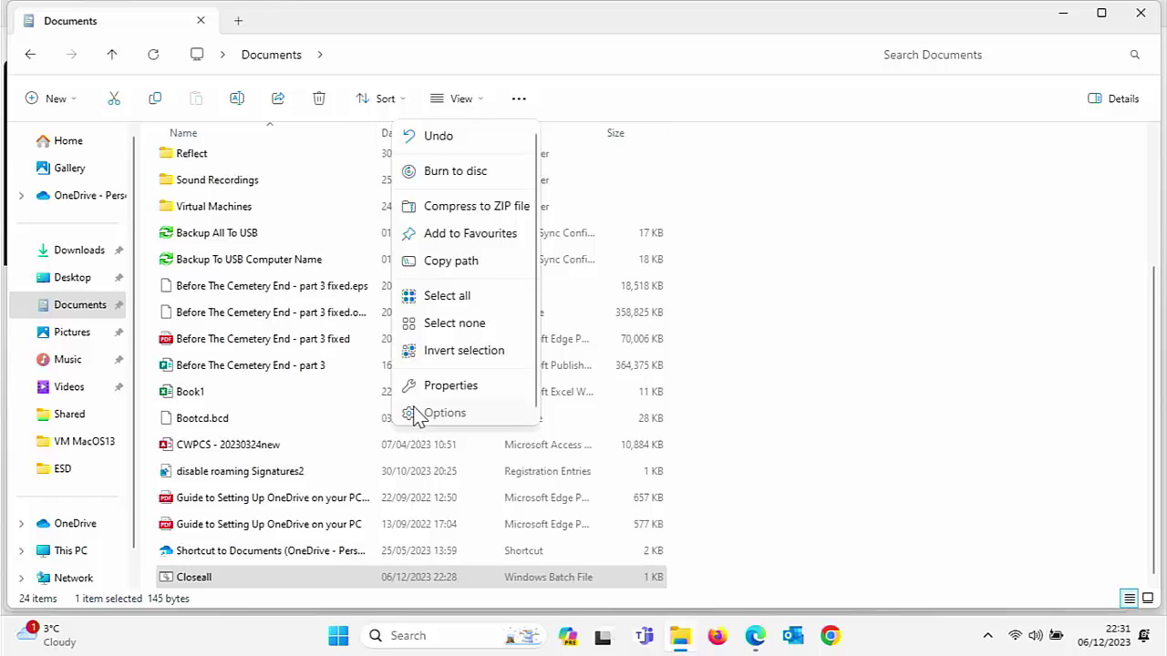
left_click(415, 412)
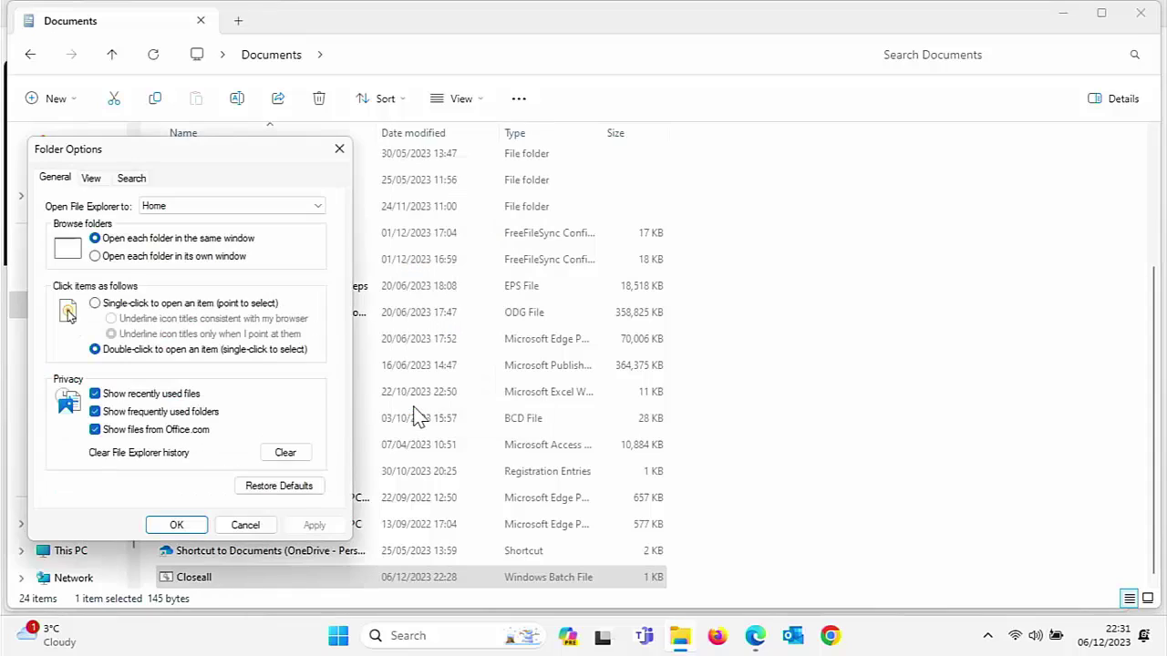
left_click(93, 179)
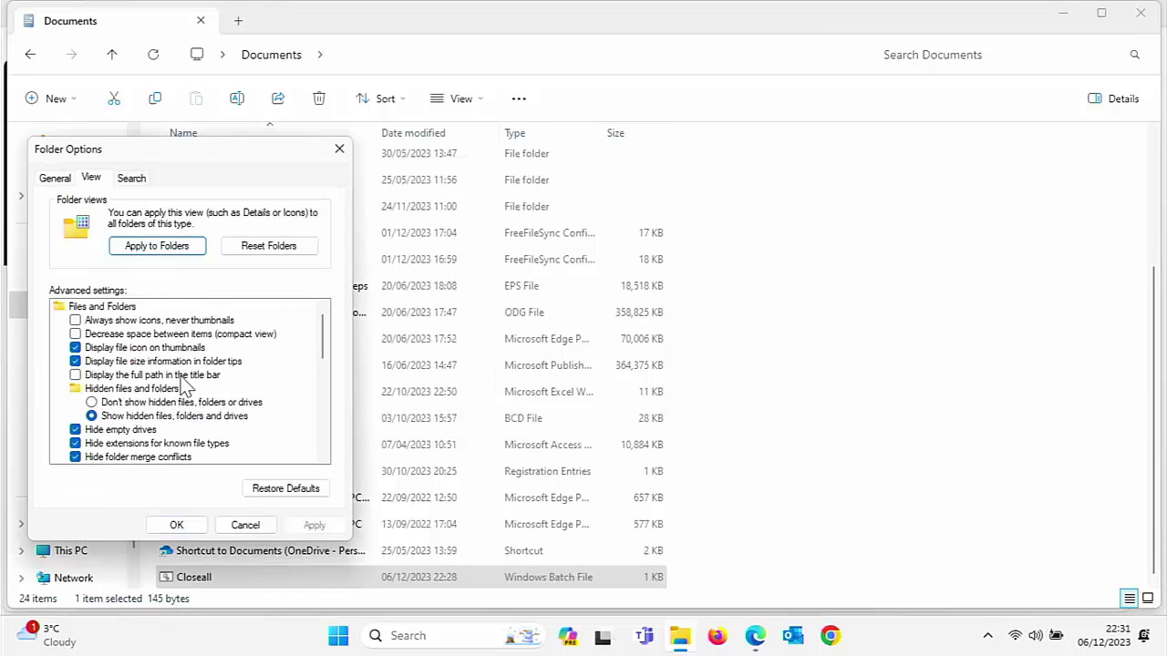
left_click(76, 444)
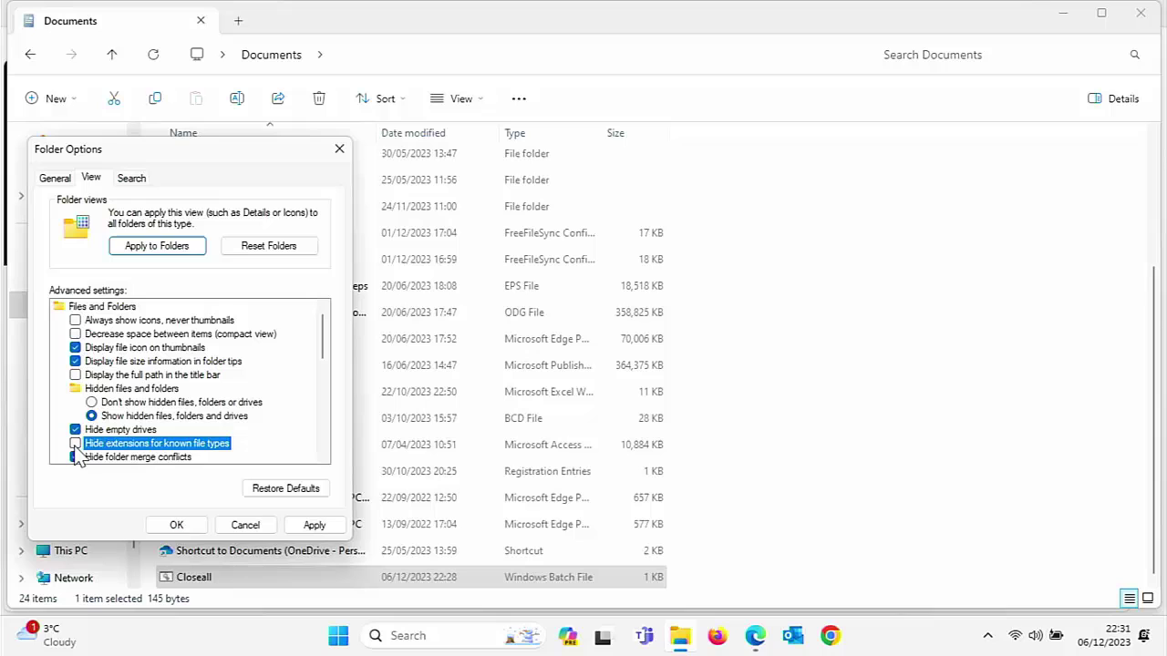
left_click(312, 526)
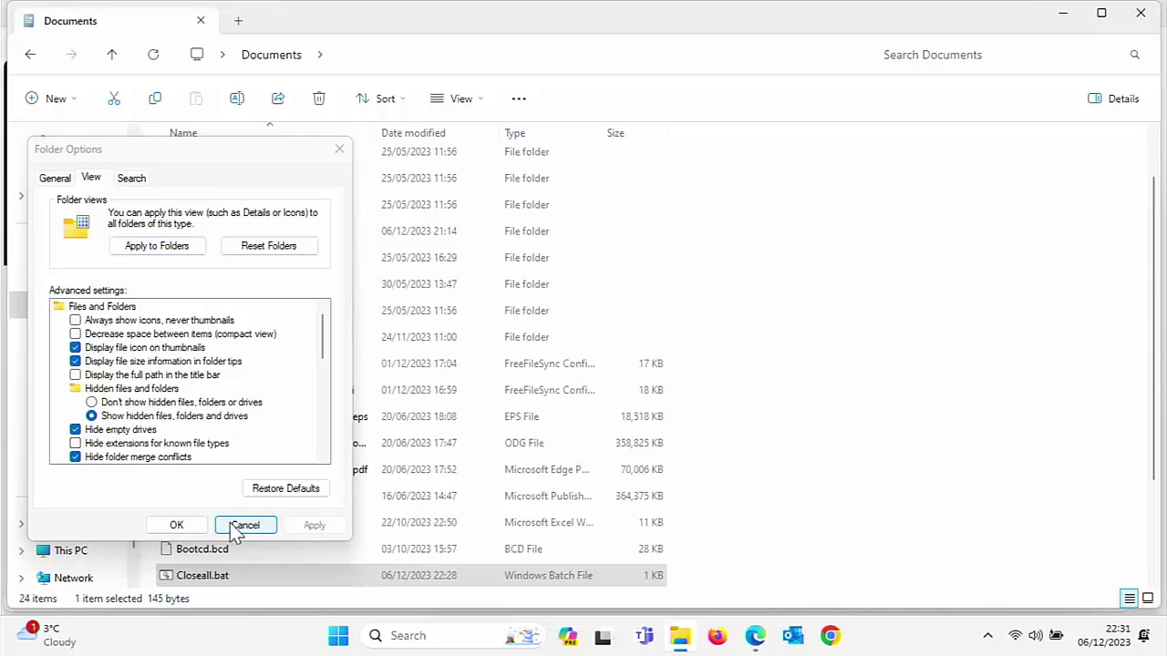
left_click(186, 529)
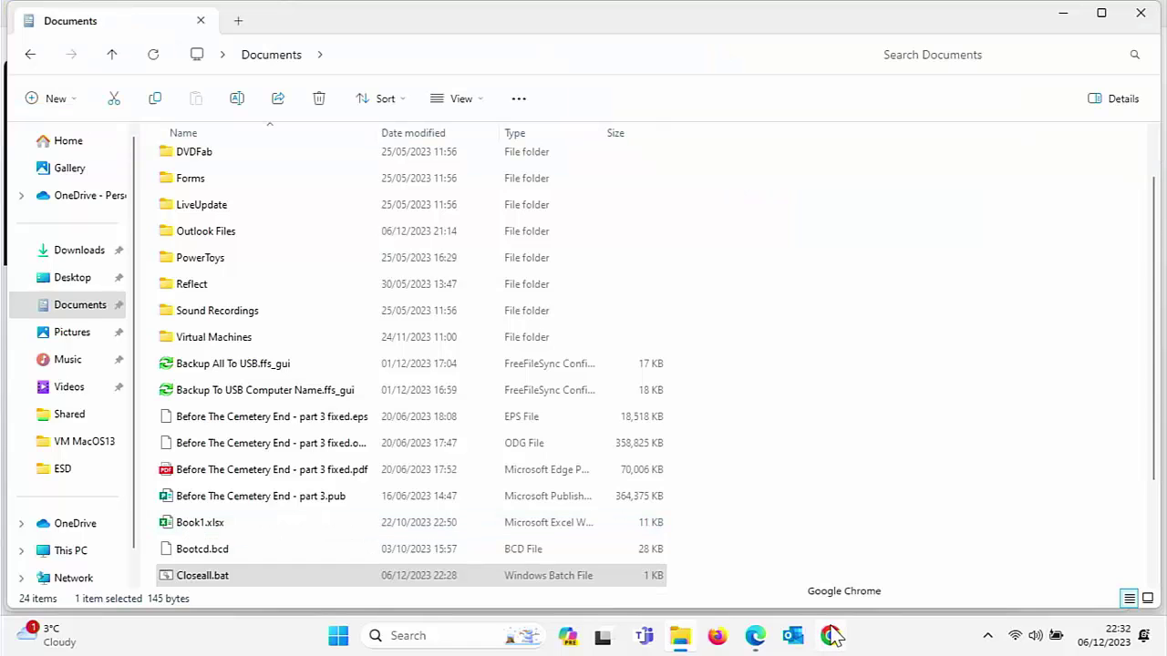
- Rename Closeall.bat to Closeall.exe and confirm the extension change
left_click(202, 582)
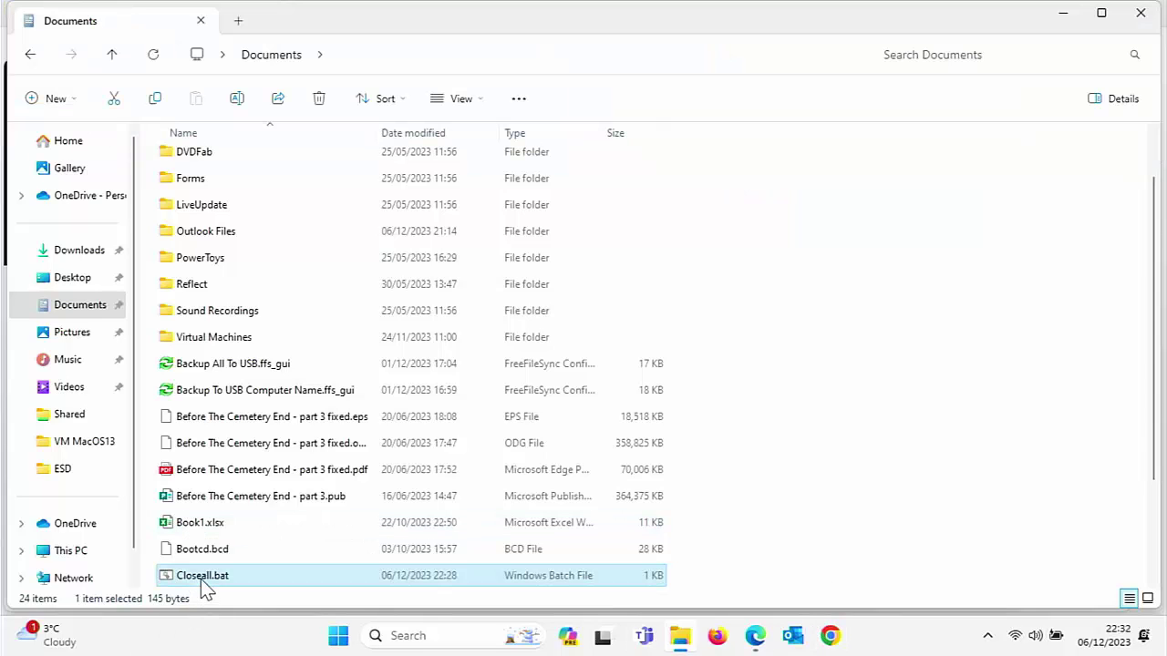
right_click(204, 583)
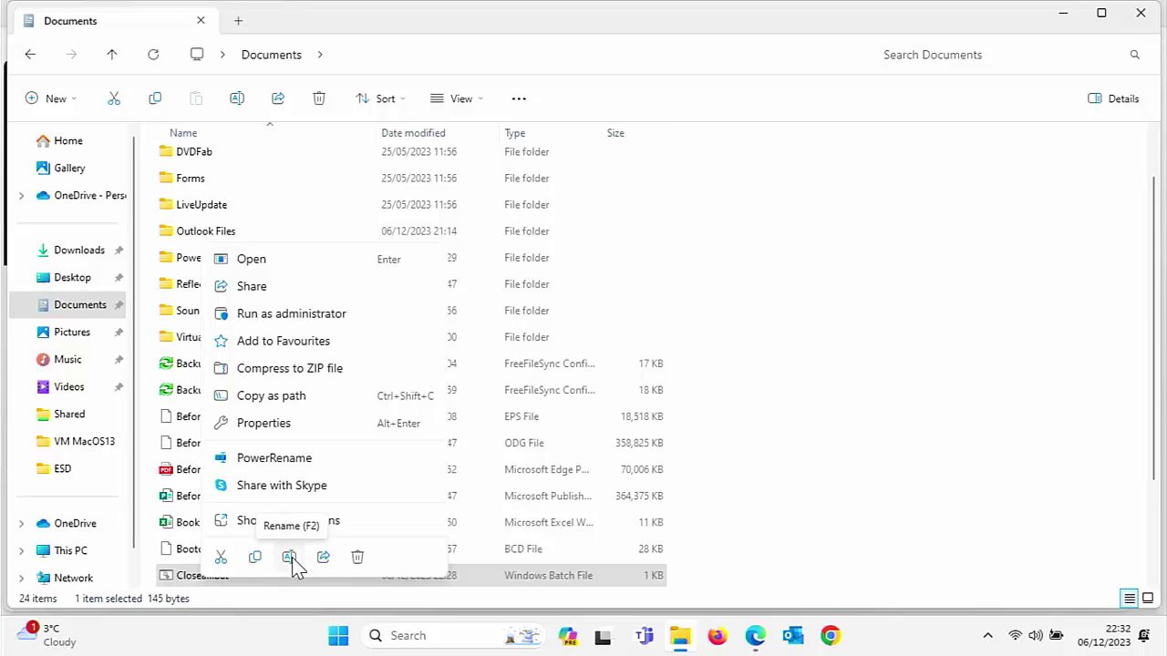
left_click(239, 527)
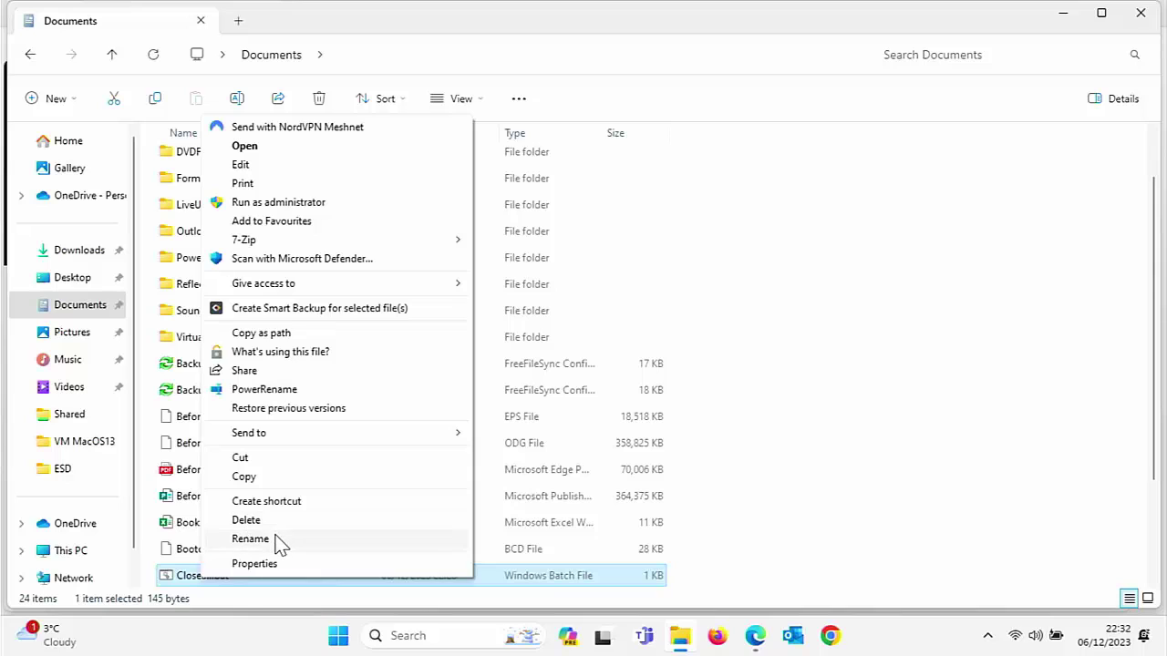
left_click(279, 542)
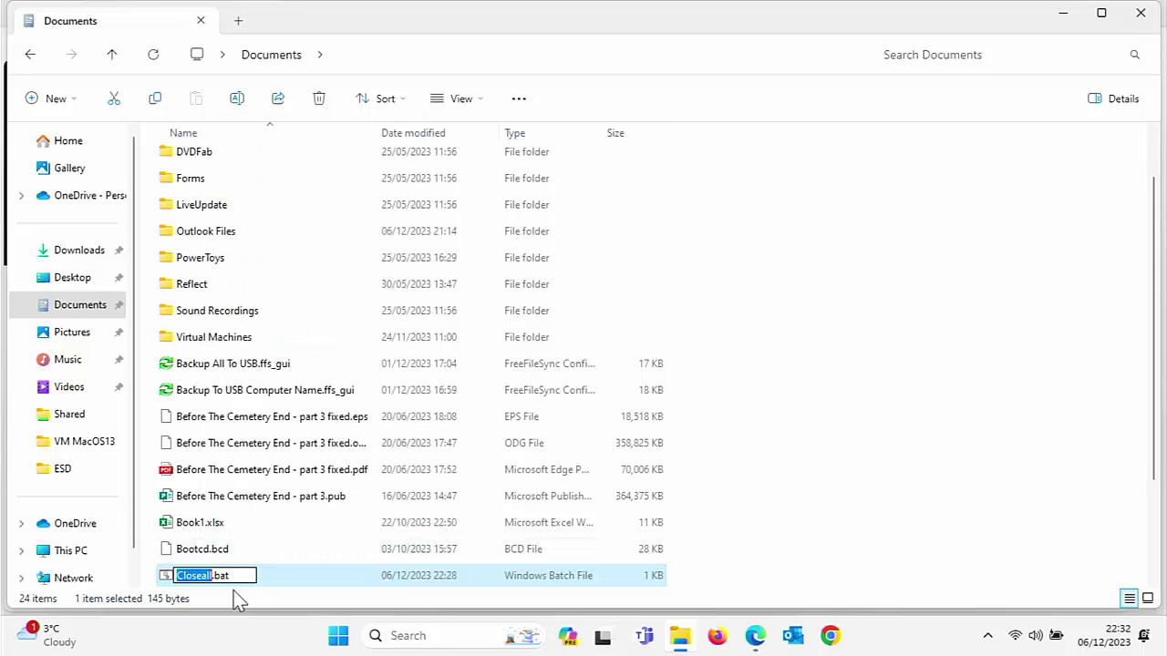
key("Right")
key("Return")
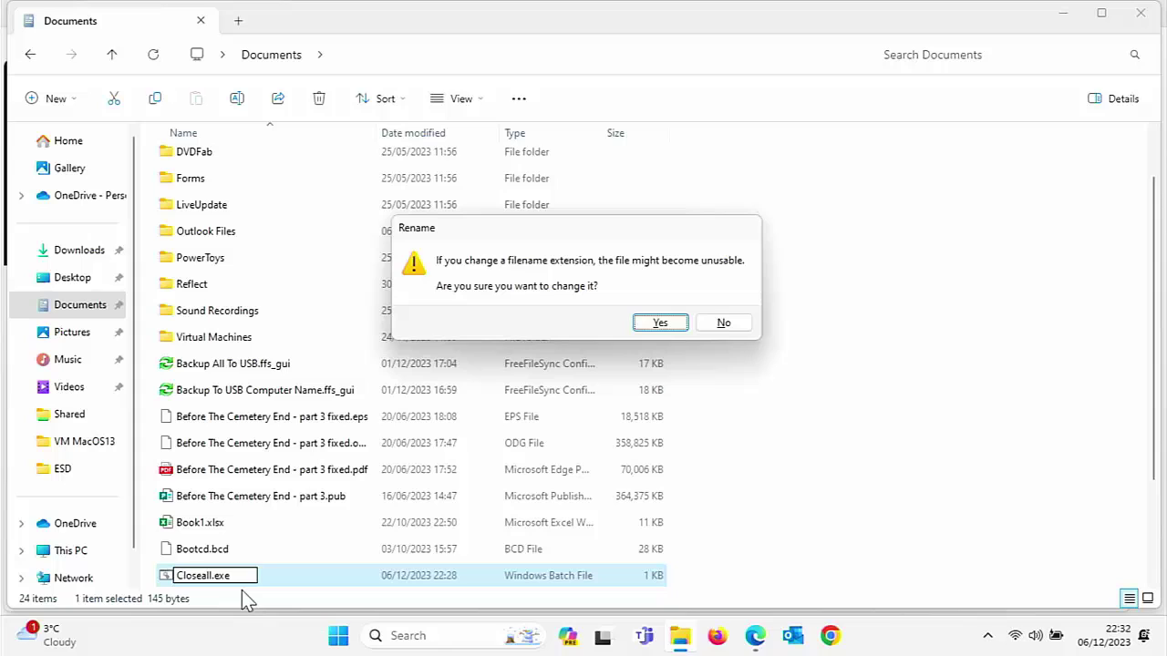
left_click(660, 324)
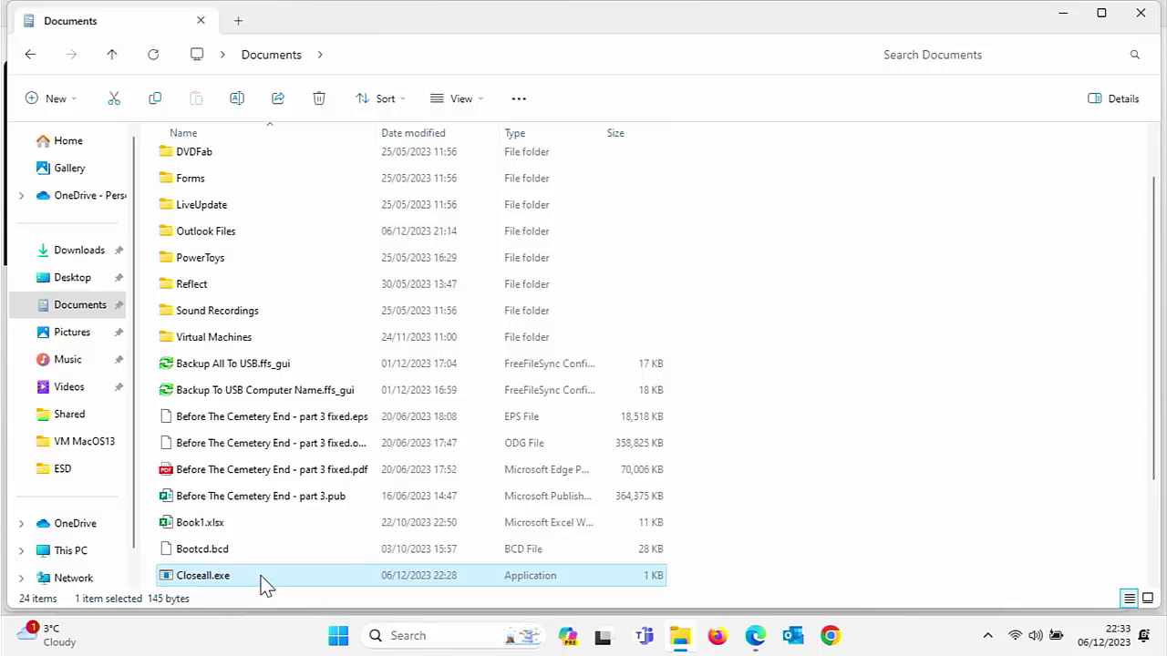
- Drag Closeall.exe from the Documents file list onto the taskbar to pin it
left_click_drag(263, 583, 850, 647)
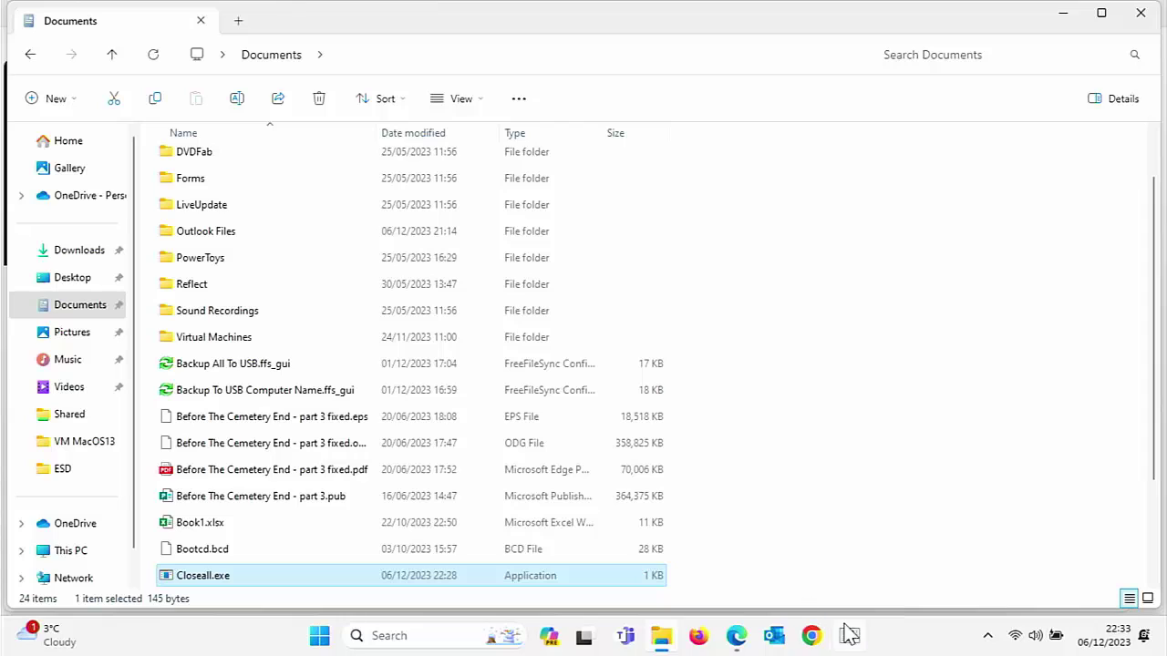
- Open the Properties of the Closeall shortcut from its pinned taskbar jump list
right_click(852, 640)
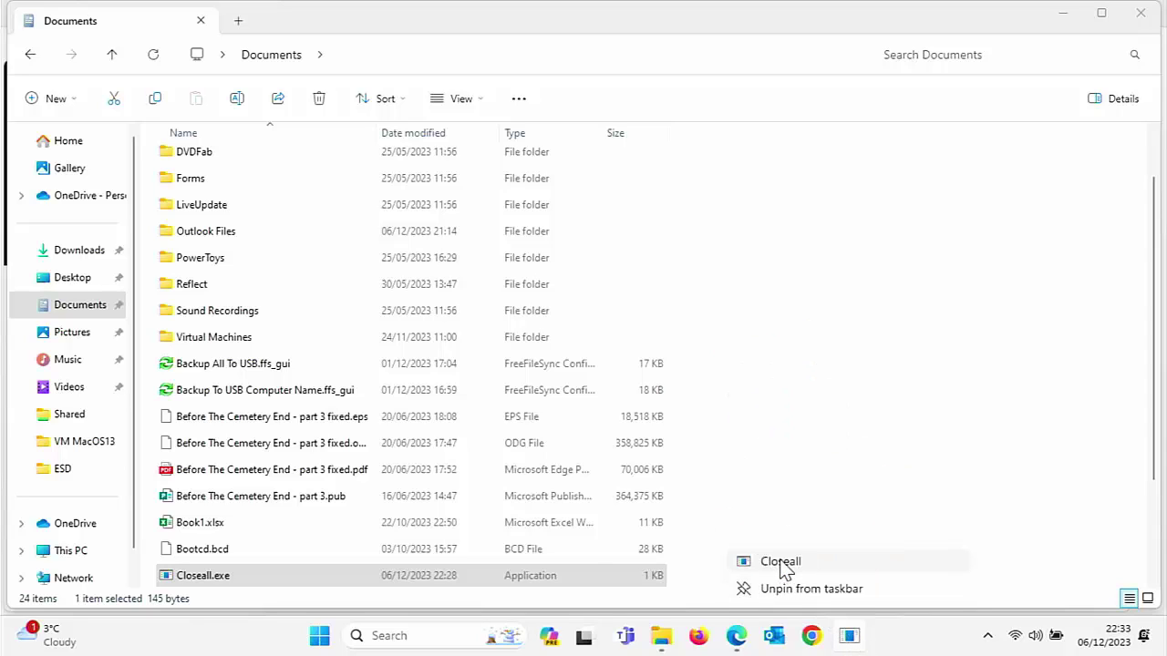
right_click(799, 569)
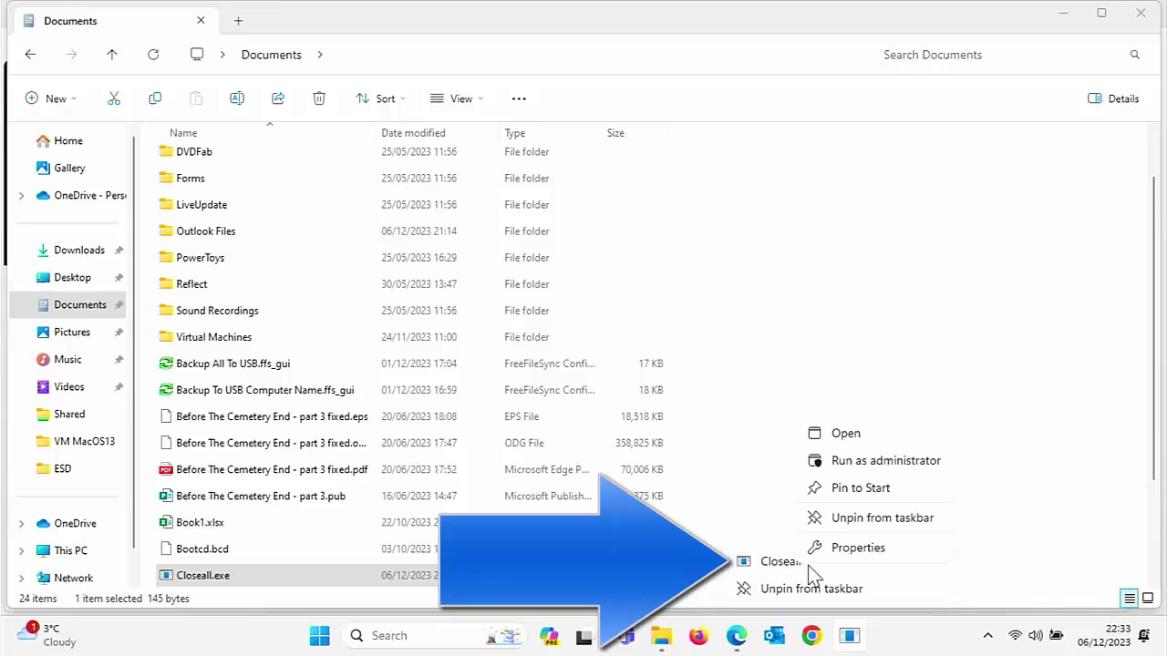
left_click(844, 551)
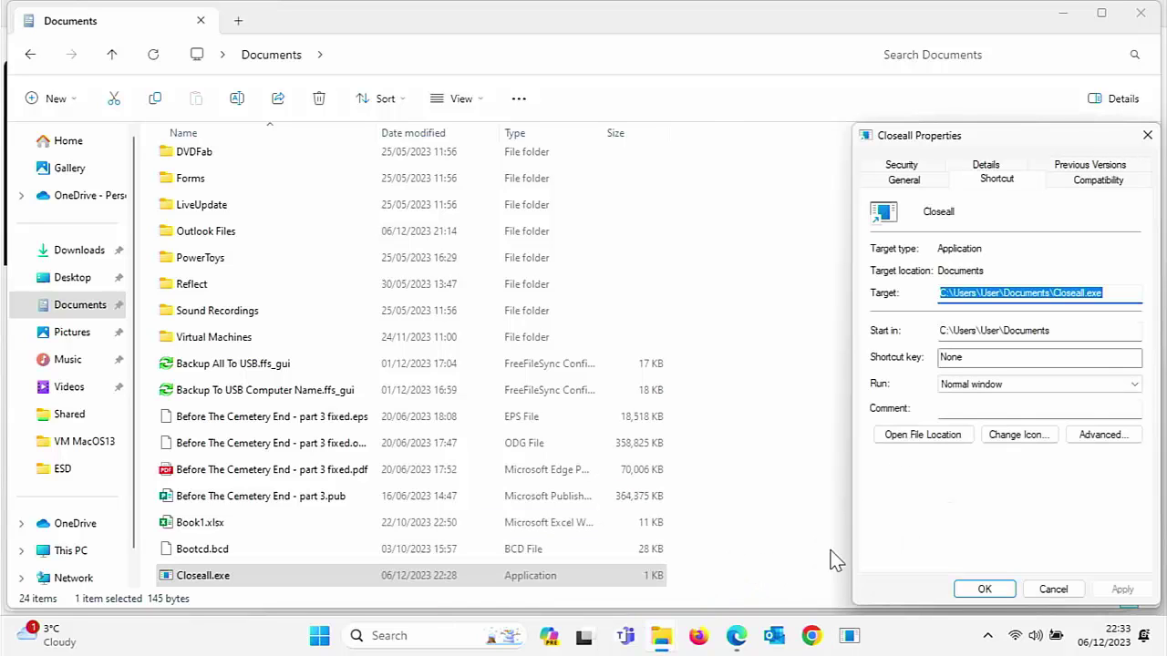
- Pick the red X icon from SHELL32 for the shortcut and apply it
left_click(1020, 439)
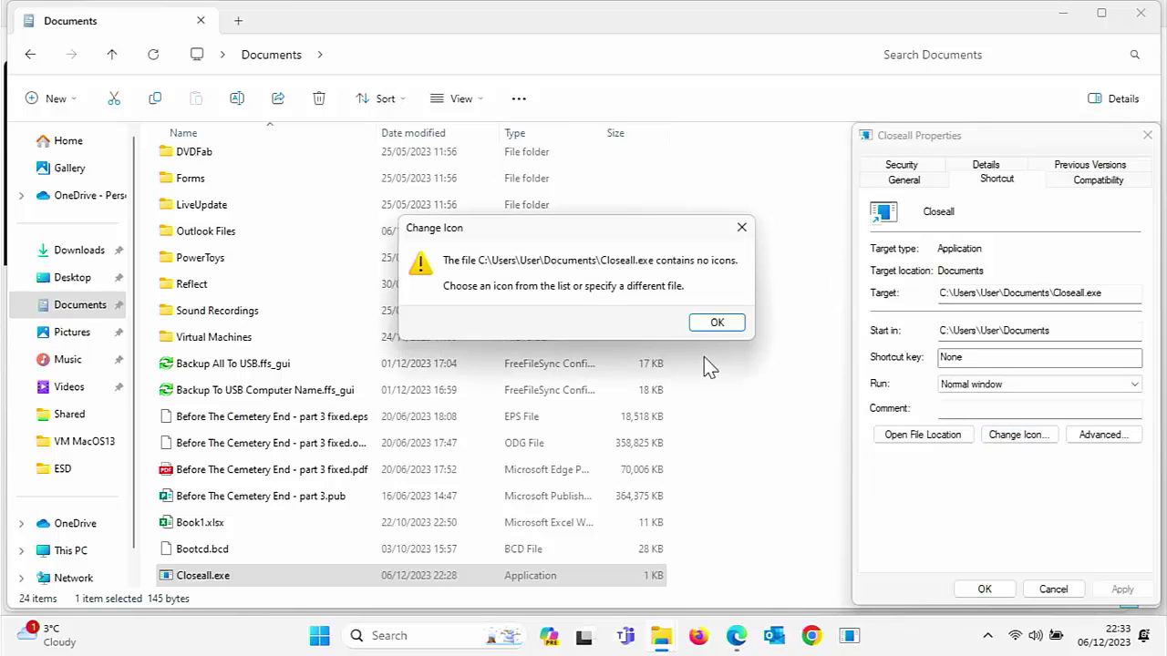
left_click(713, 325)
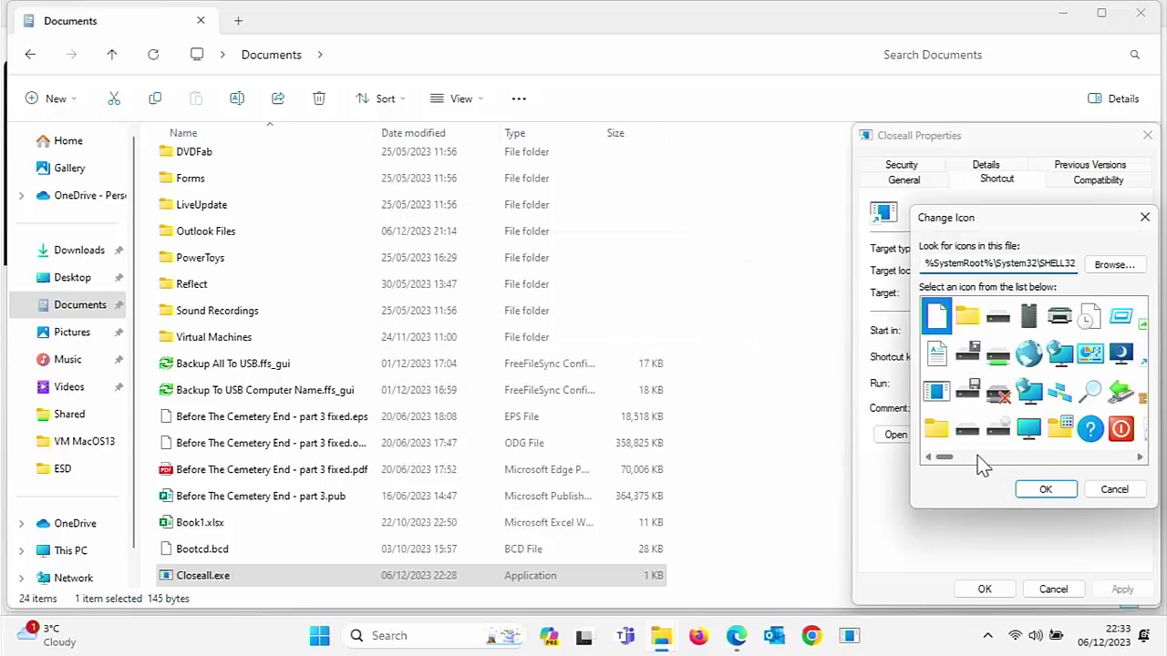
left_click(1137, 459)
left_click(1138, 459)
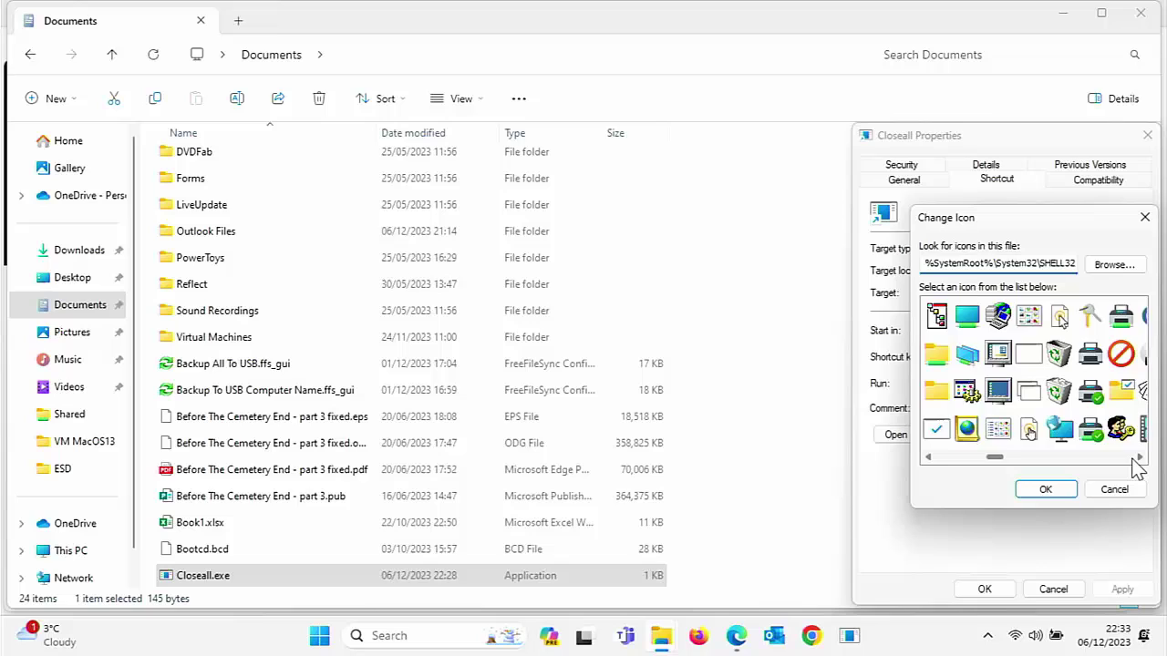
left_click(1138, 458)
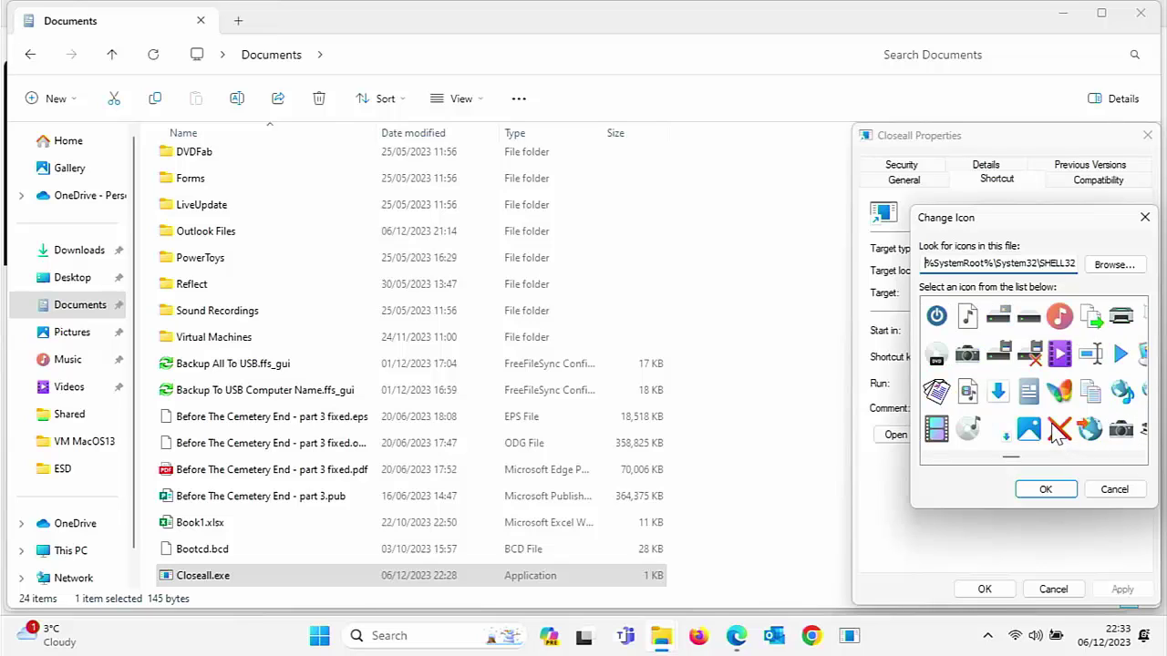
left_click(1060, 433)
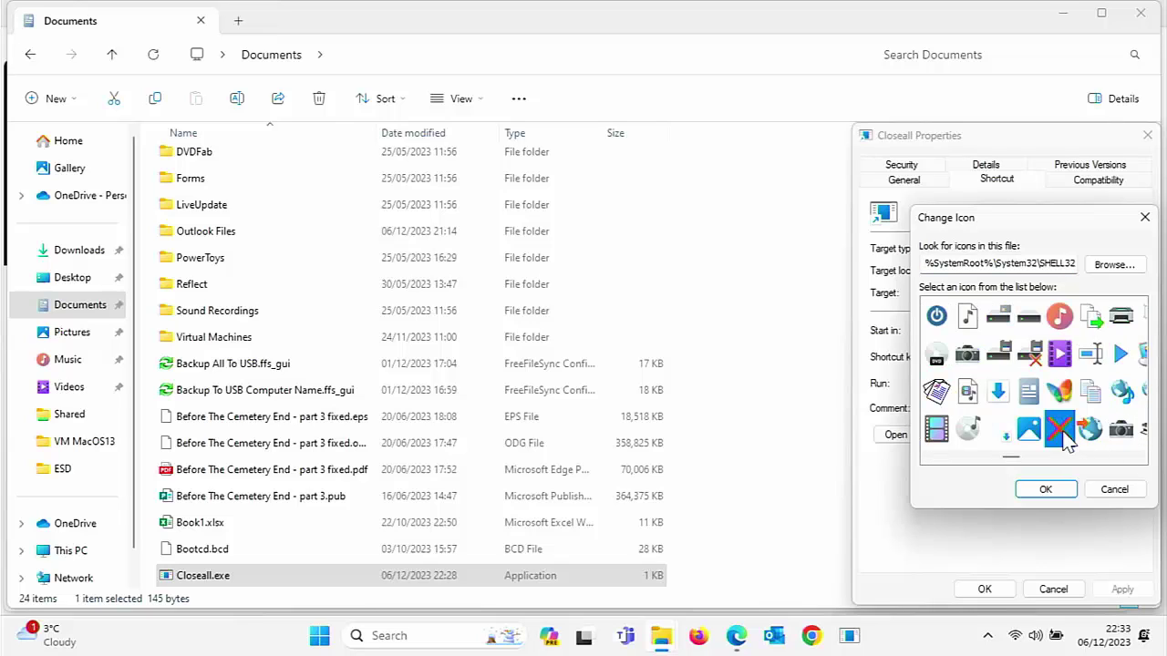
left_click(1048, 494)
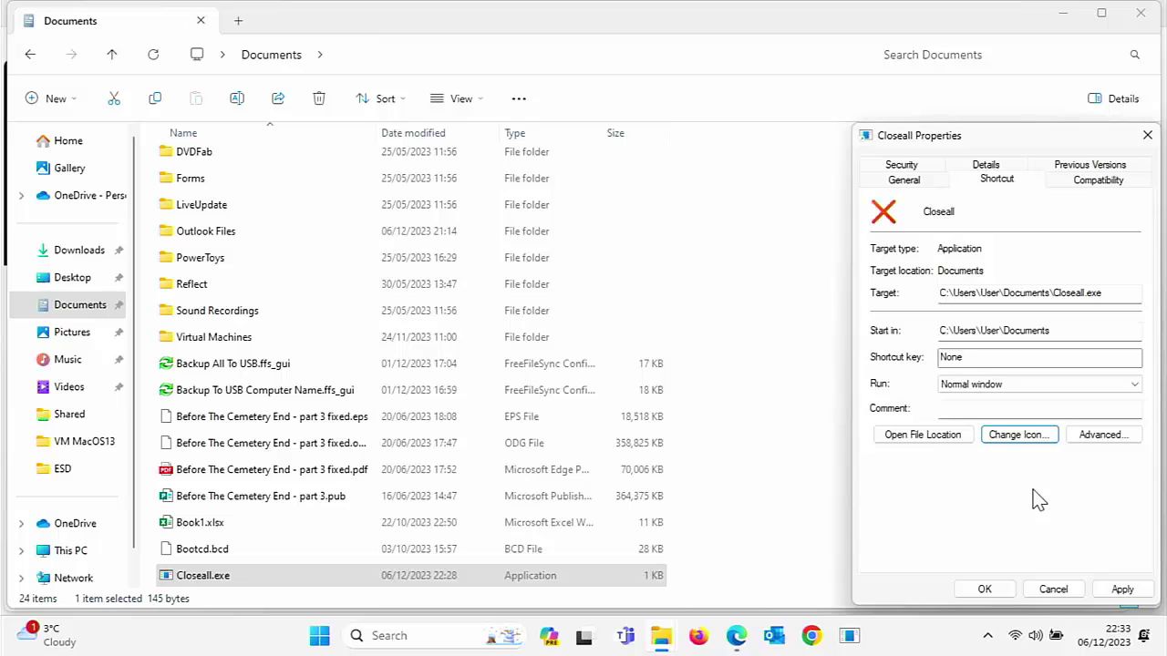
left_click(1123, 589)
left_click(986, 589)
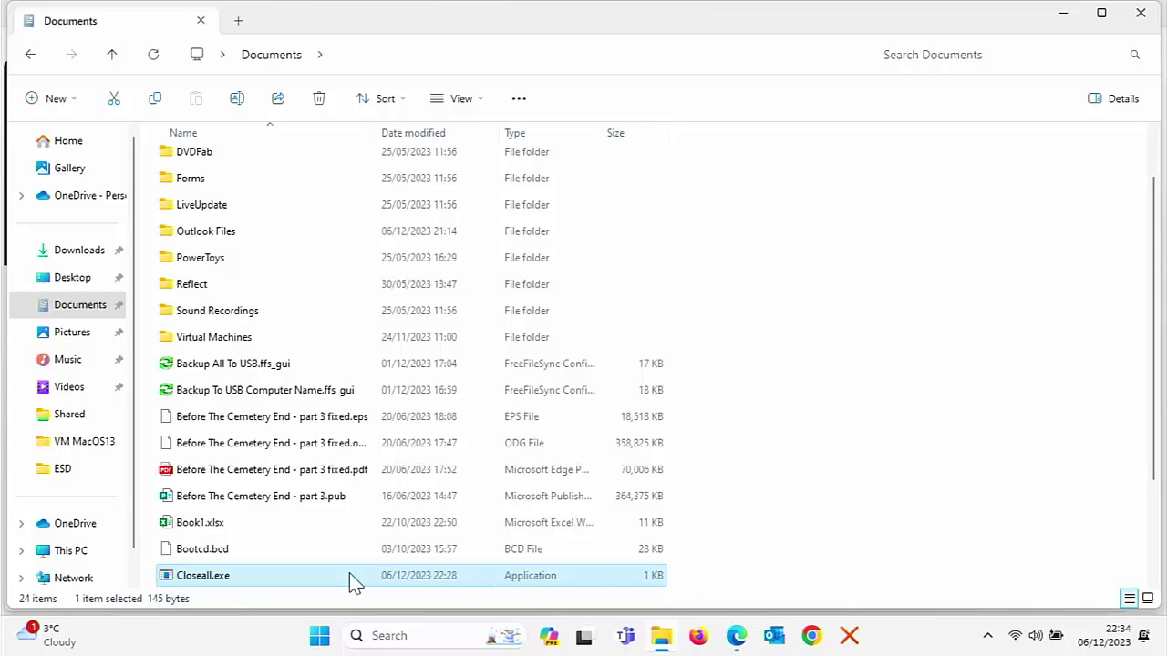
- Rename Closeall.exe in Documents to Closeall.bat, confirming the extension change
right_click(215, 580)
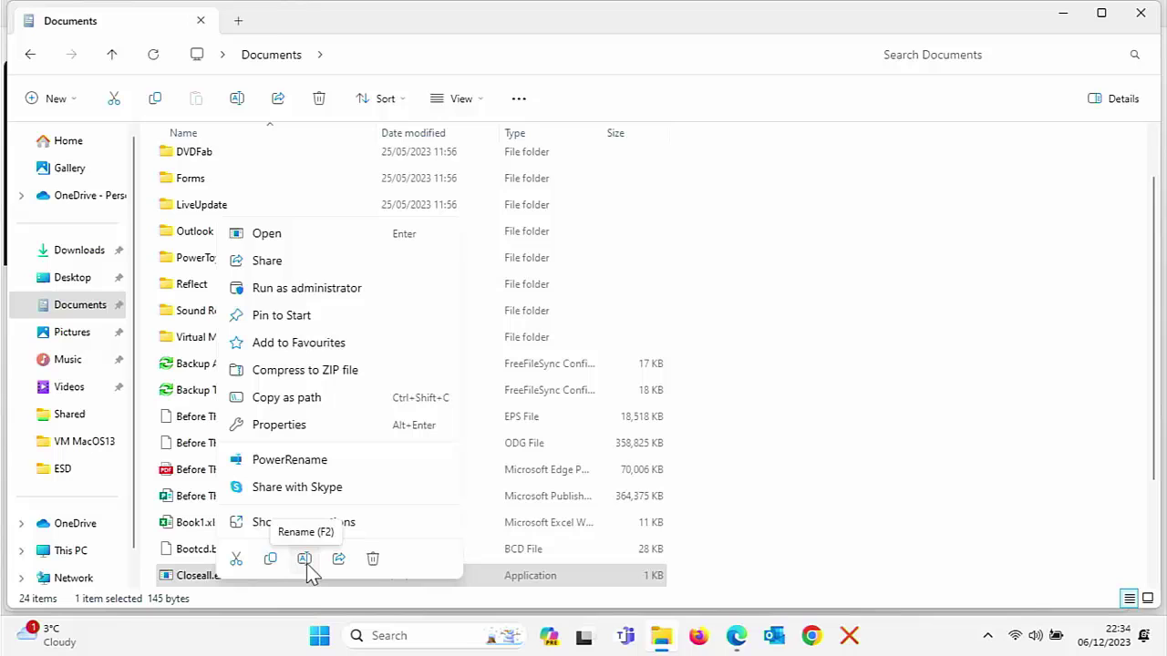
left_click(255, 529)
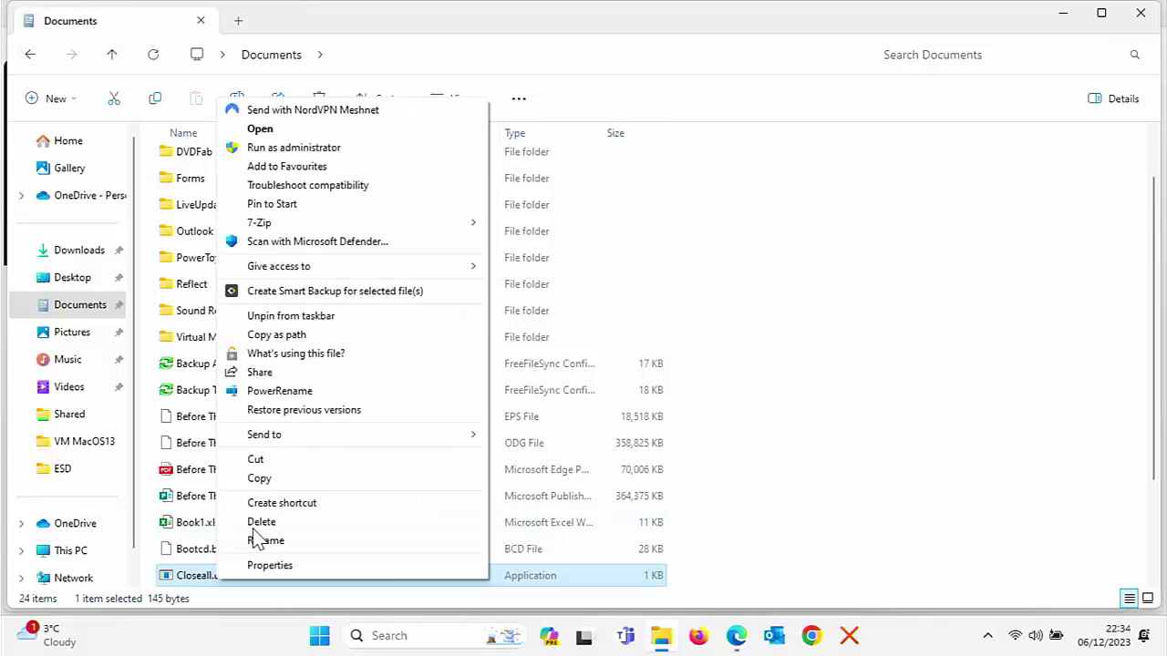
left_click(269, 541)
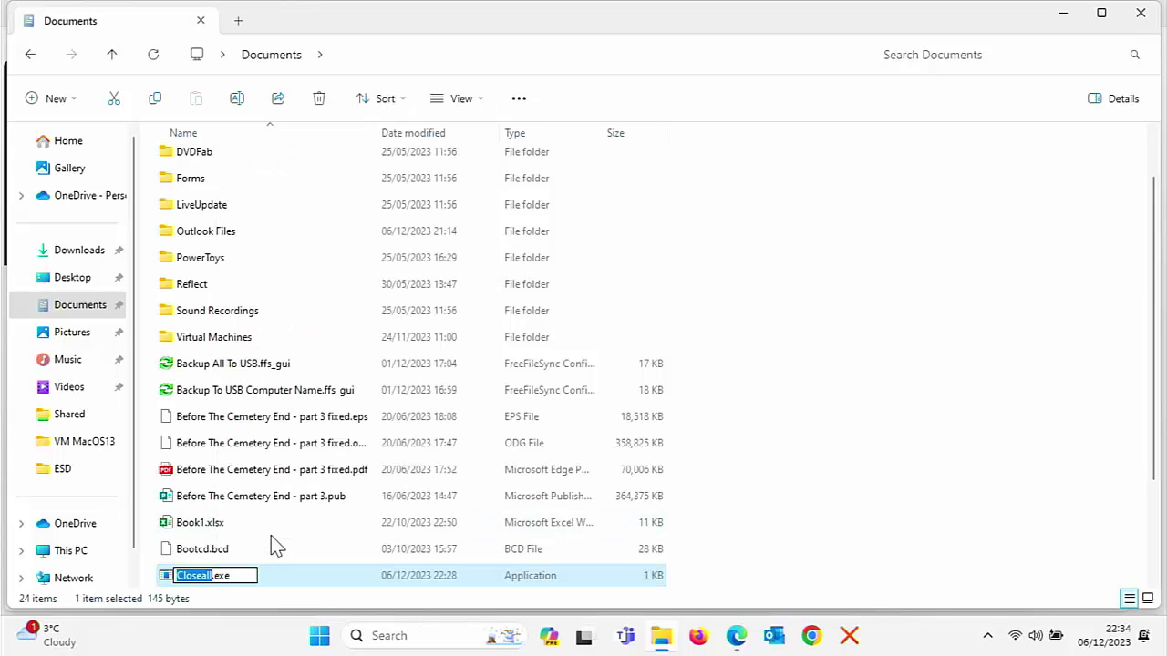
key("End")
key("BackSpace")
key("BackSpace")
key("BackSpace")
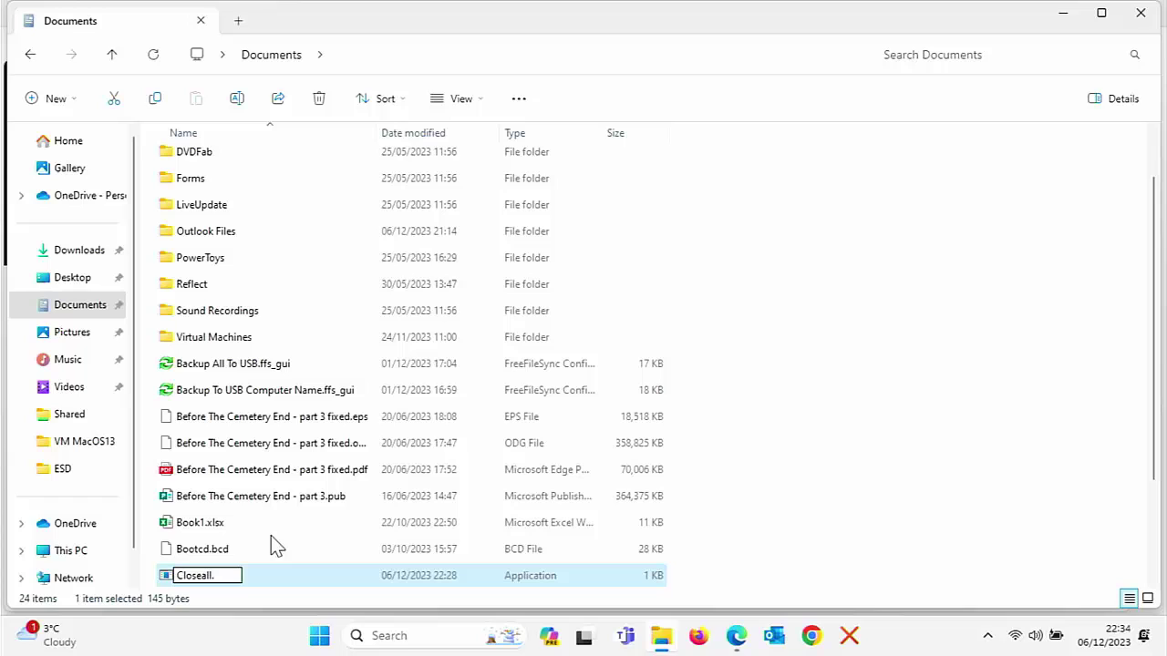
type("bat")
key("Return")
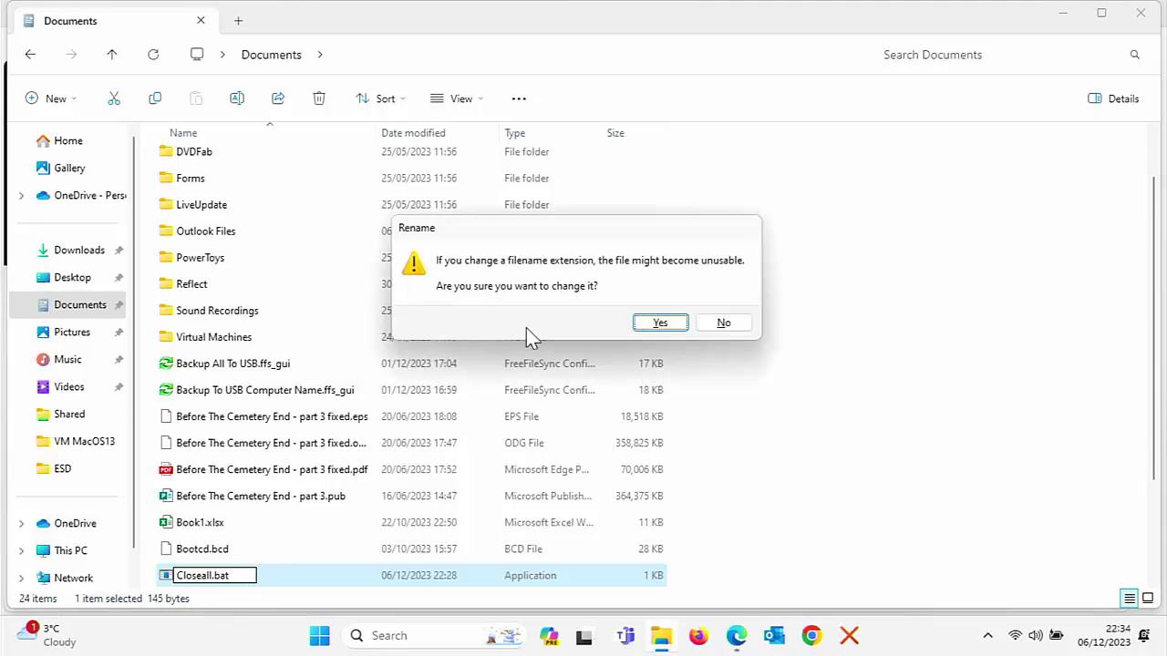
left_click(659, 324)
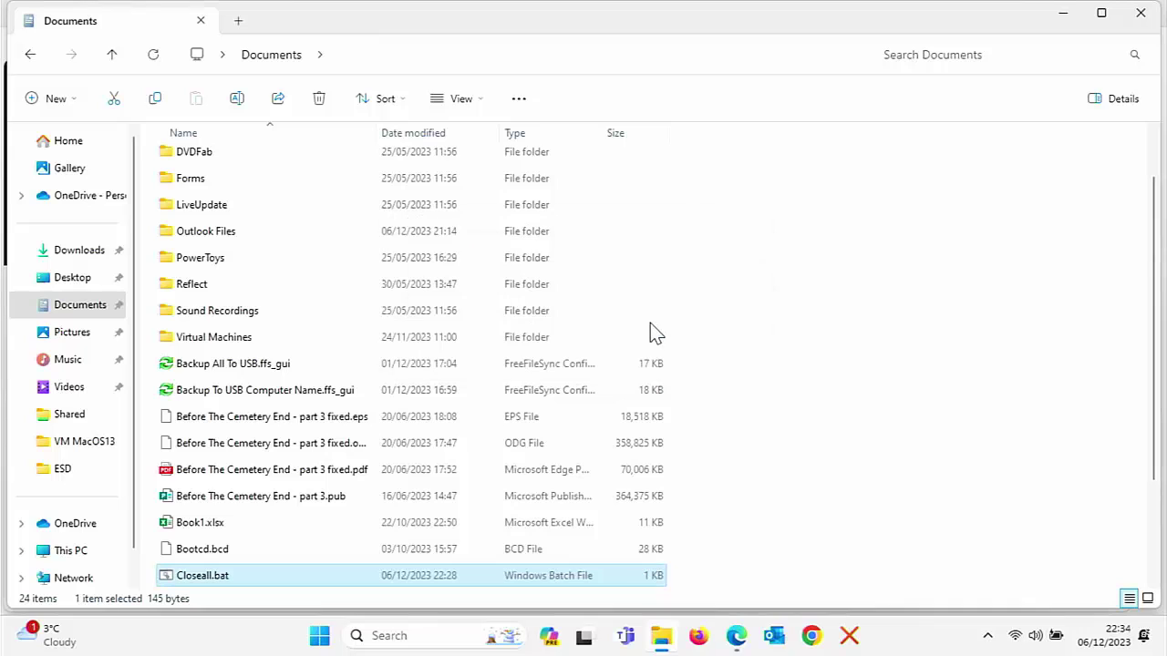
- Change the pinned Closeall shortcut's Target from Closeall.exe to Closeall.bat and save
right_click(850, 641)
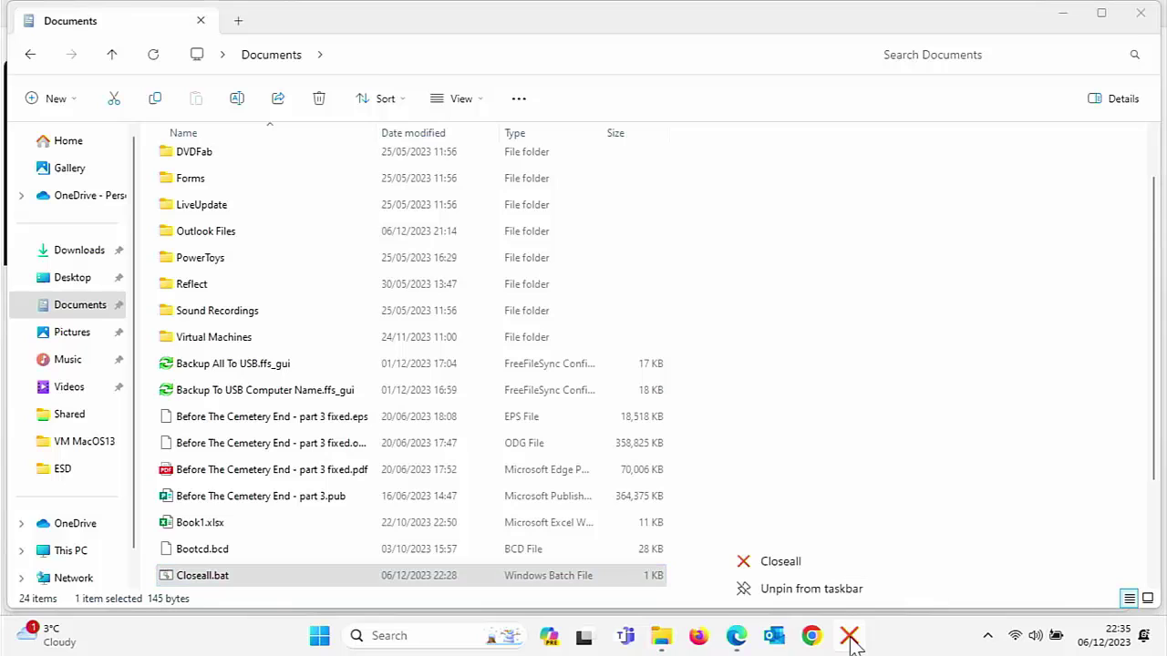
right_click(805, 570)
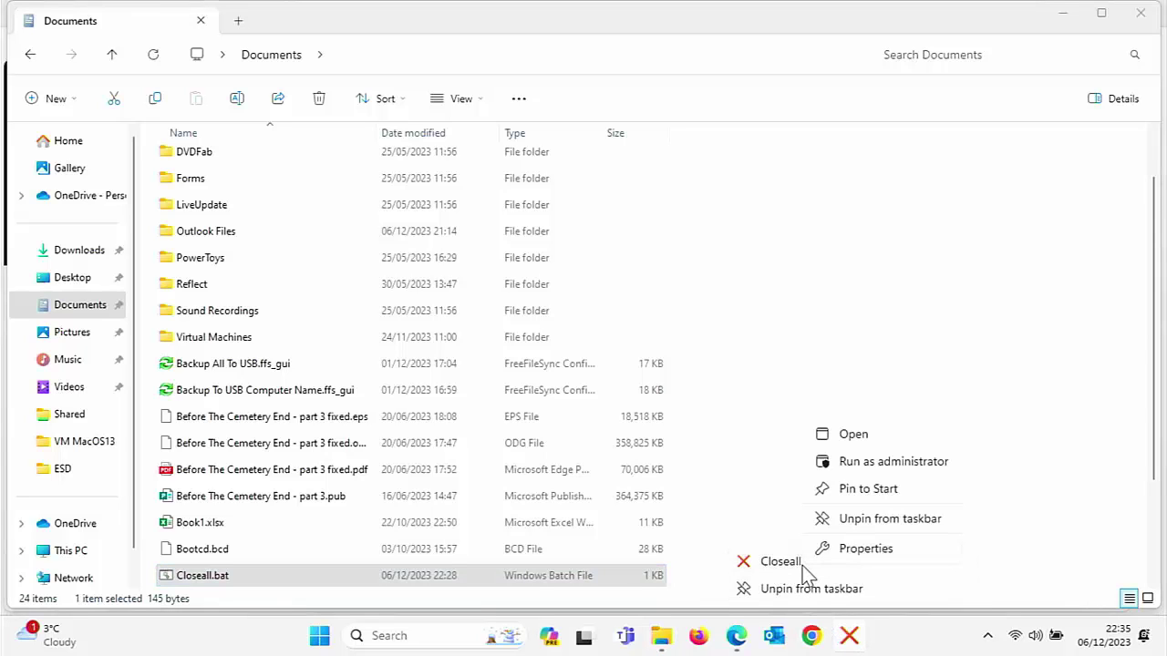
left_click(850, 550)
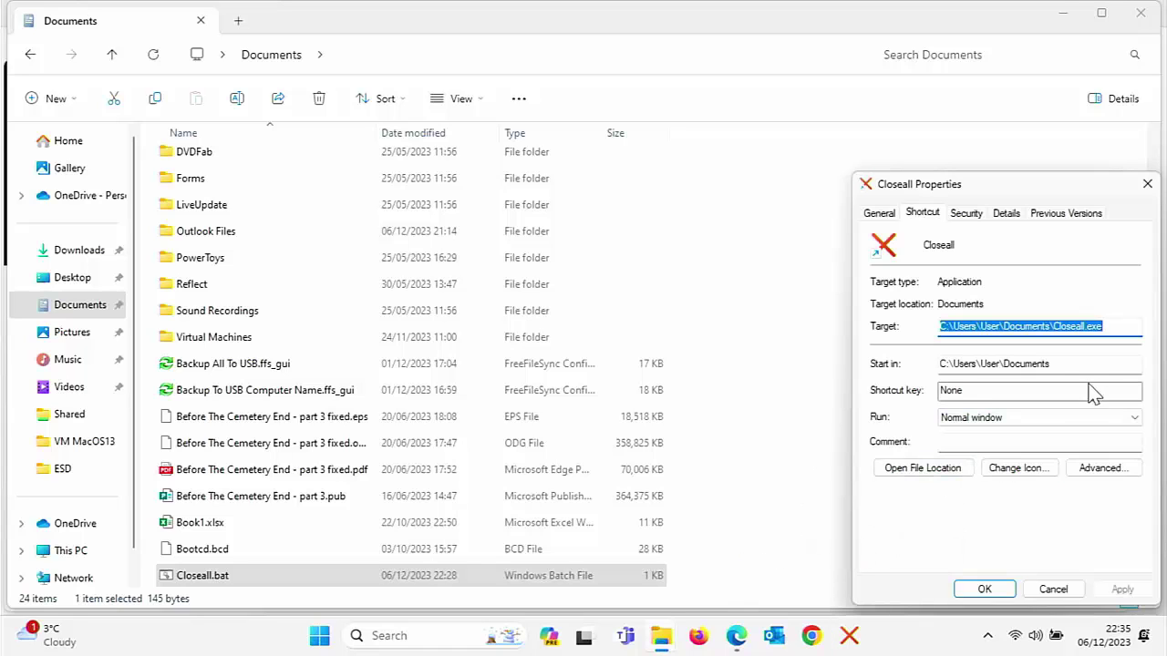
left_click(1112, 327)
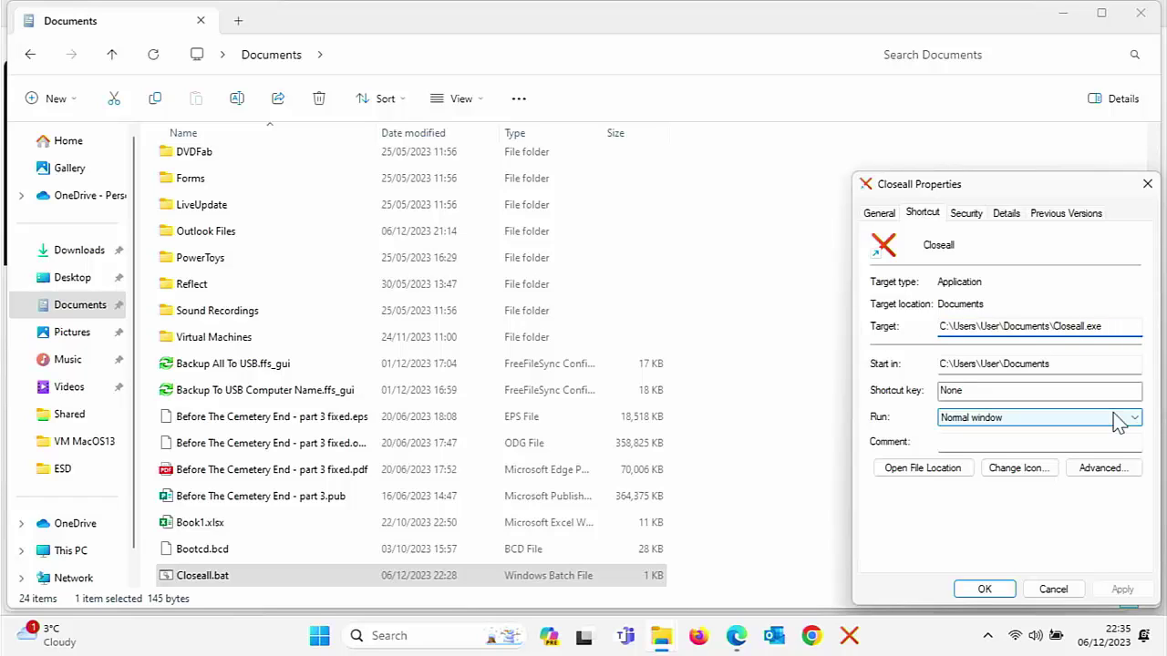
key("BackSpace")
key("BackSpace")
key("BackSpace")
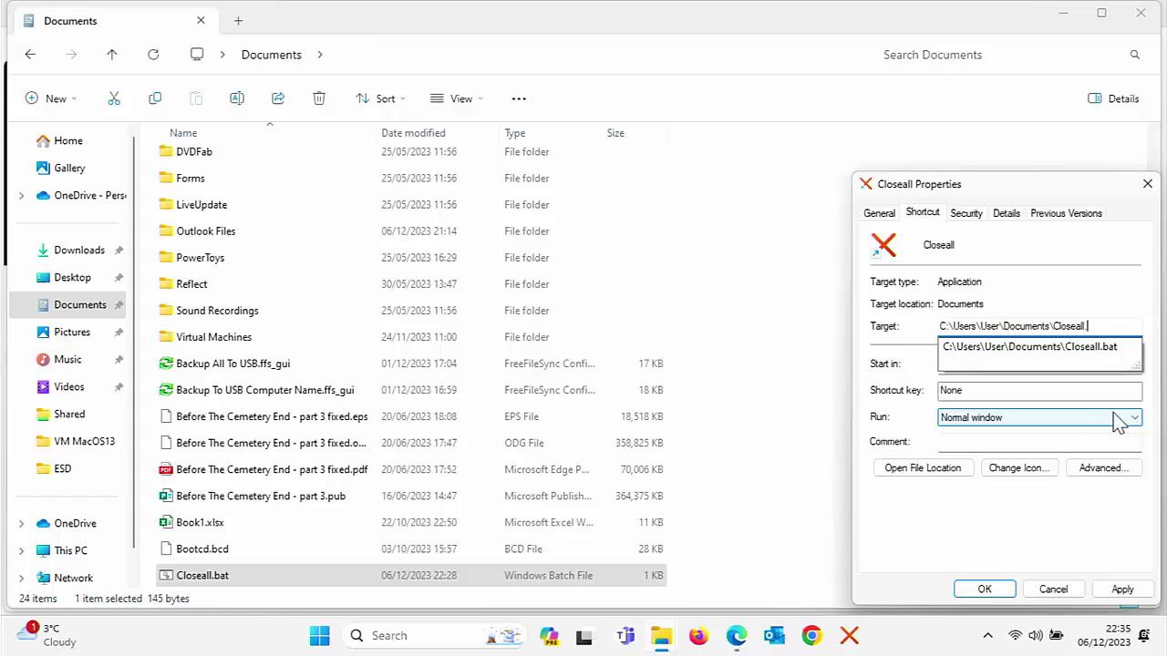
type("bat")
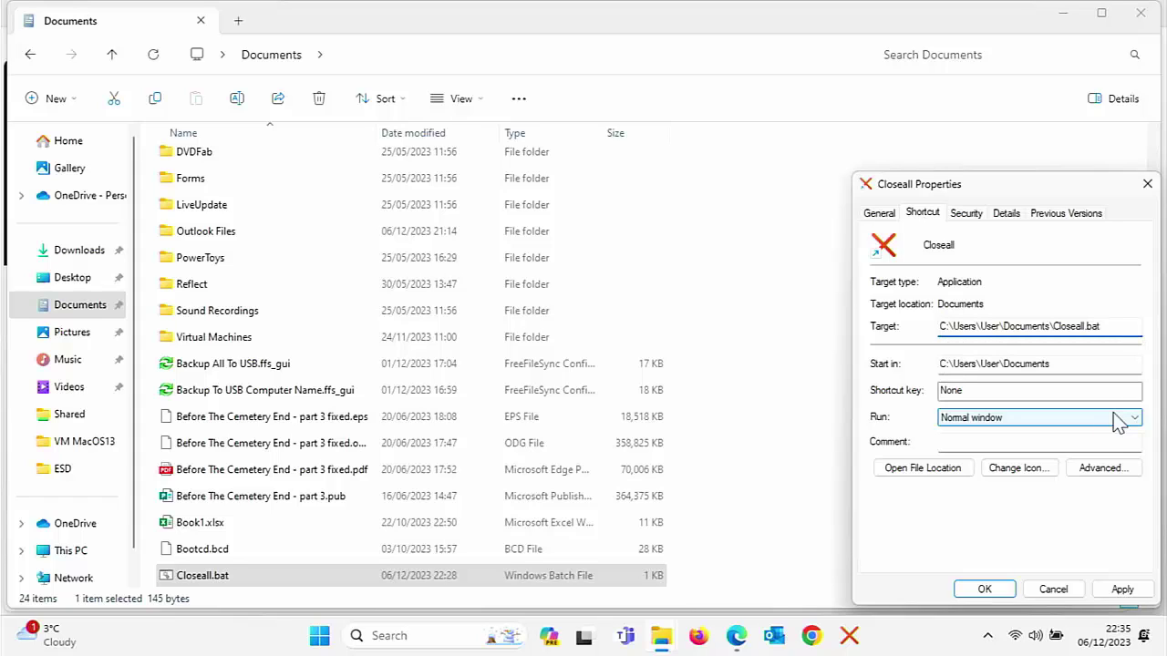
left_click(1122, 589)
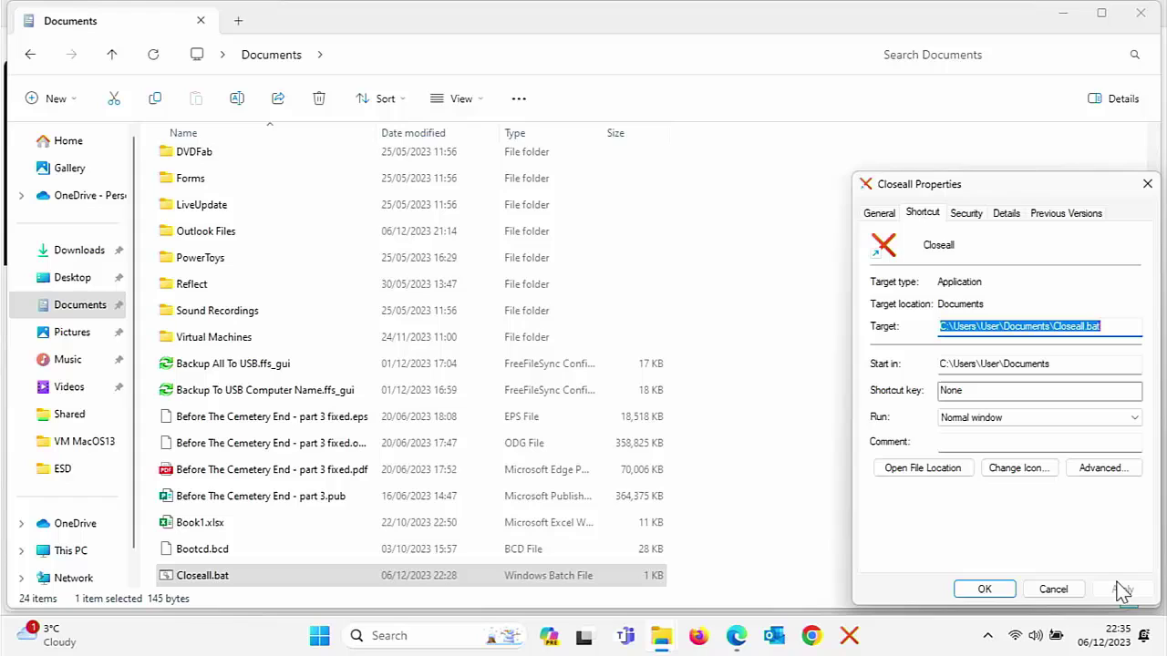
left_click(986, 589)
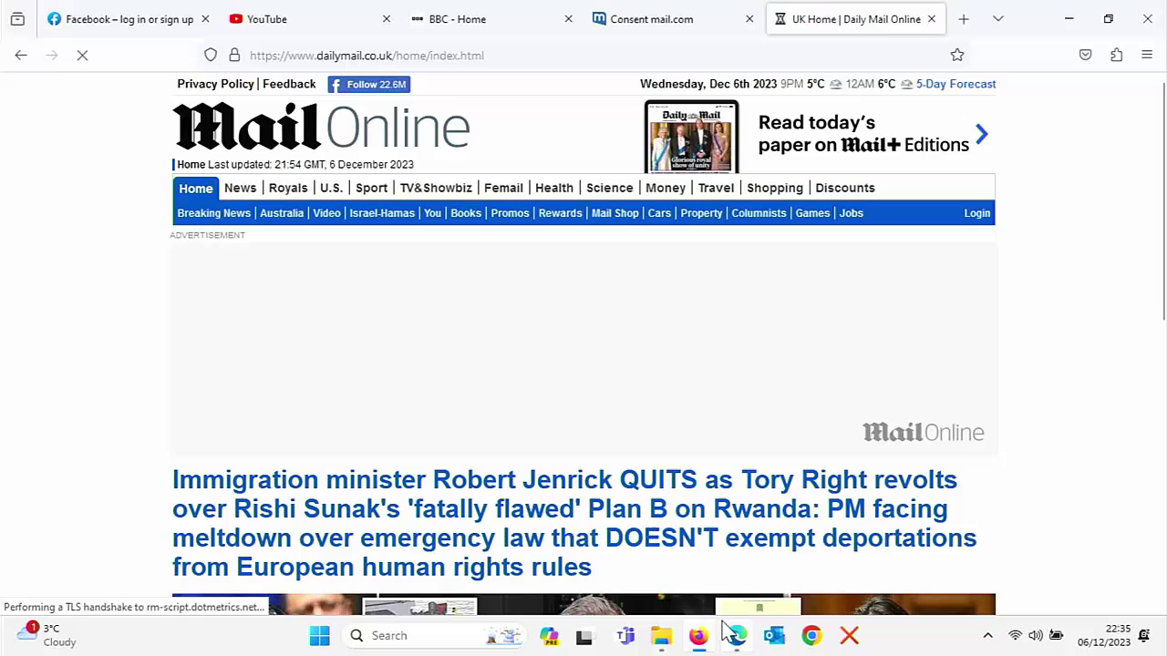
- Launch Google Chrome from the taskbar over Firefox, showing the Daily Mail homepage
left_click(813, 639)
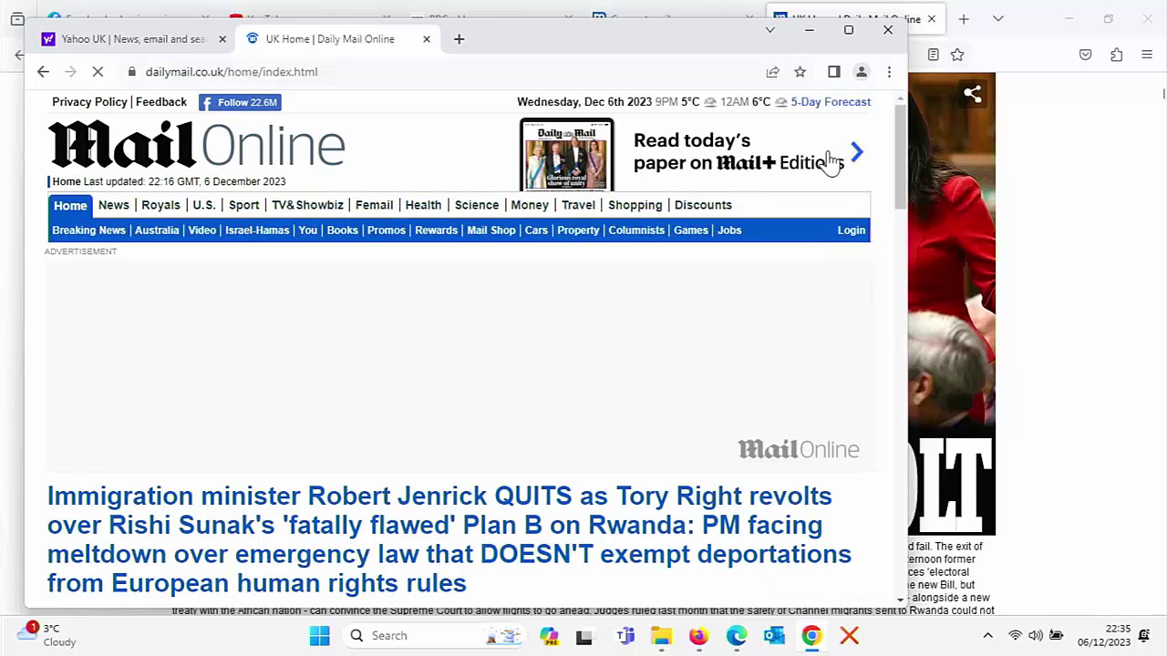
mouse_move(661, 650)
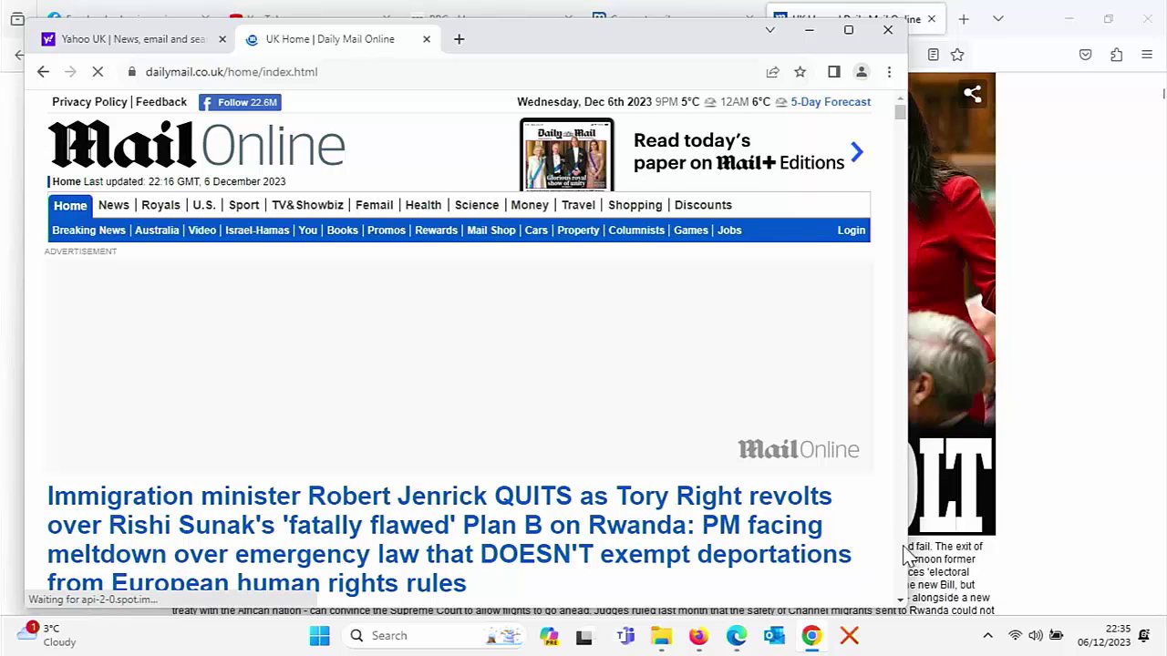
- Run the red-X Closeall button to kill Chrome and Firefox, then close File Explorer
left_click(850, 638)
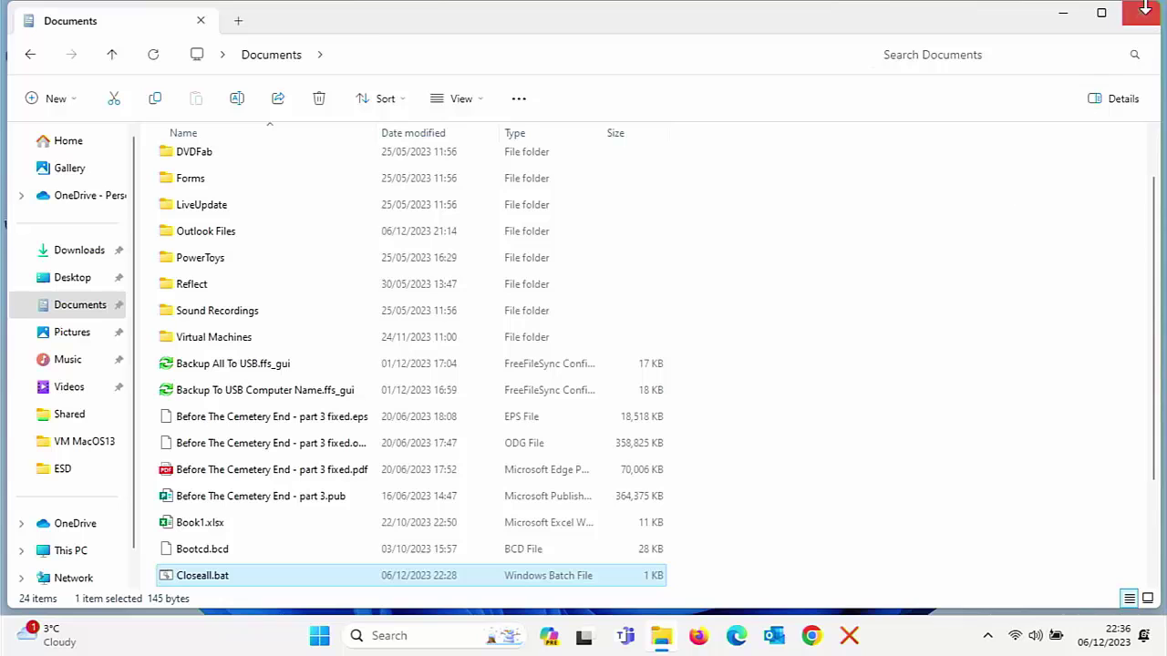
left_click(1140, 12)
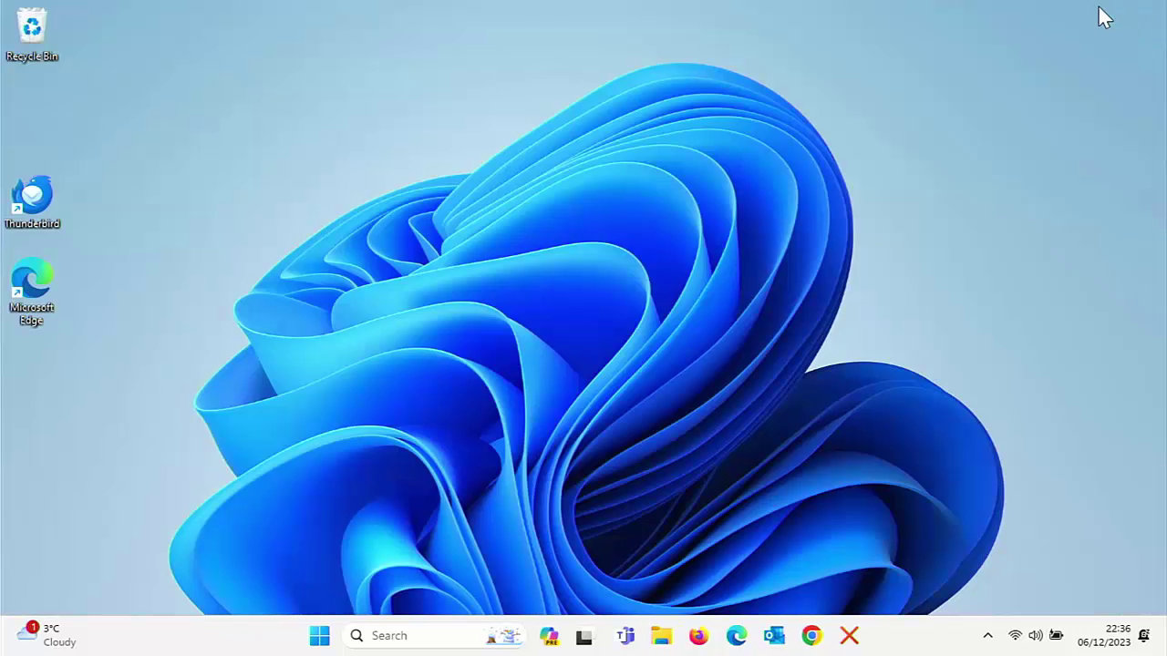